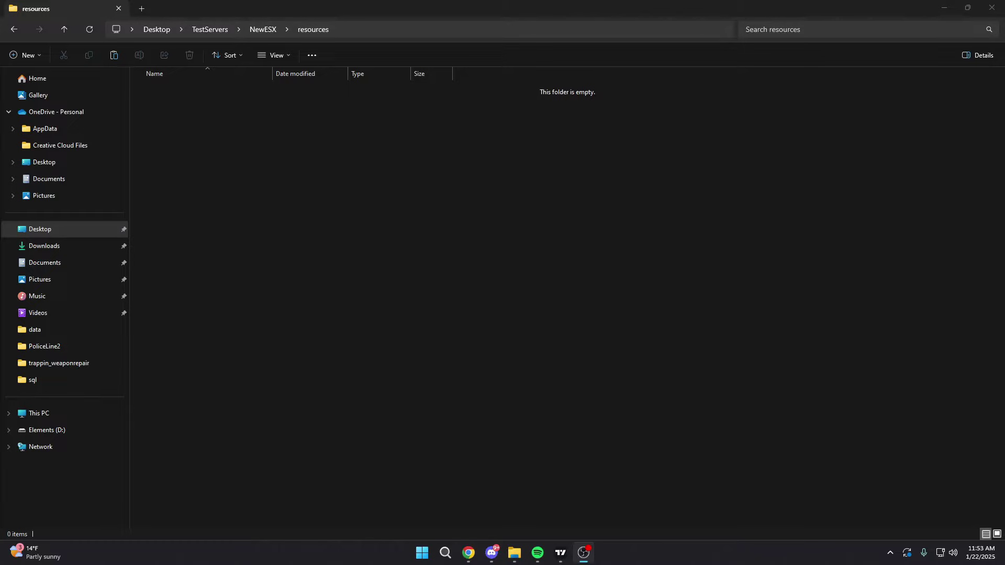
Bring up Chrome showing the esx-framework/esx_core GitHub repository page
left_click(468, 553)
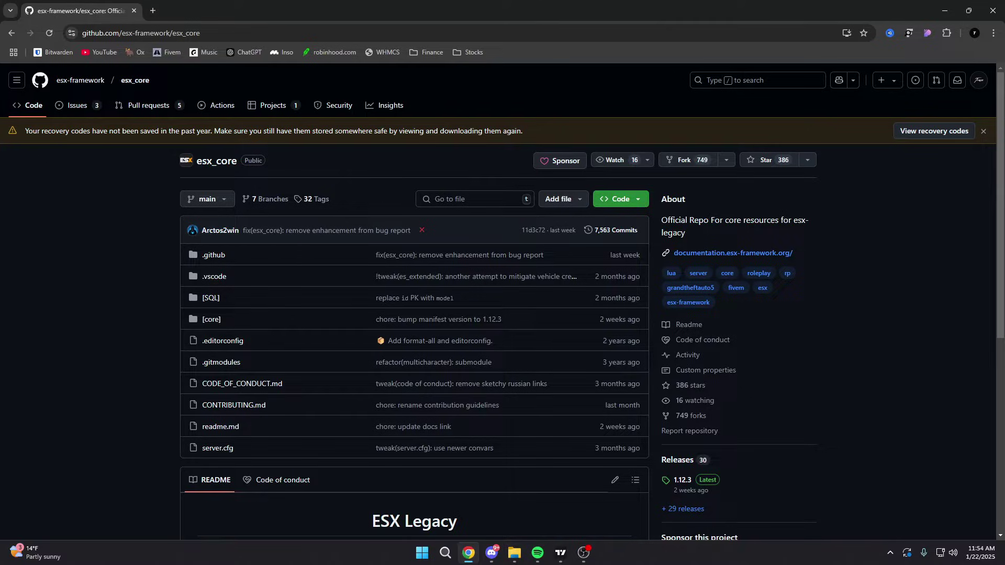
Review esx_core's Code dropdown clone and ZIP options, then open the 1.12.3 release
left_click(256, 40)
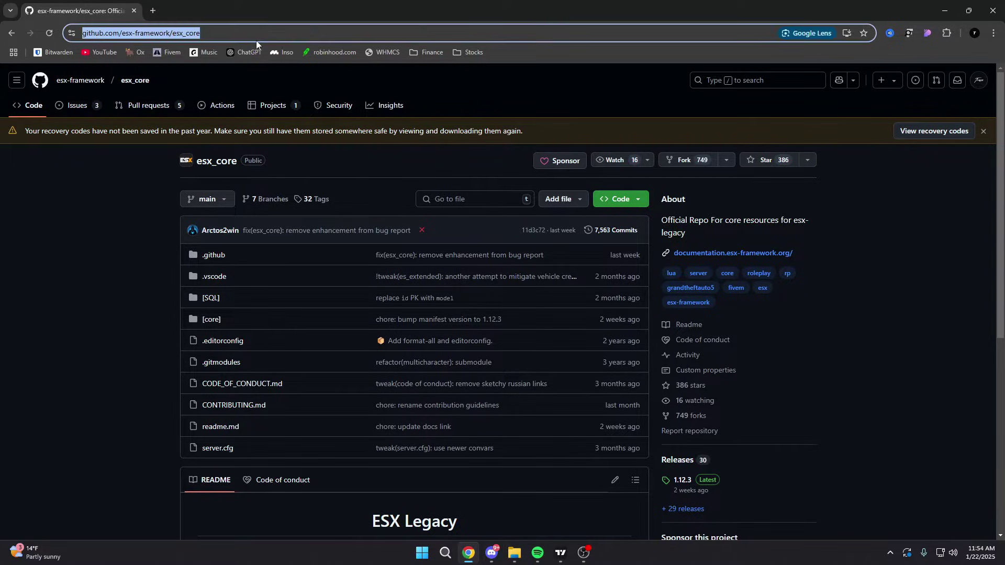
left_click(84, 269)
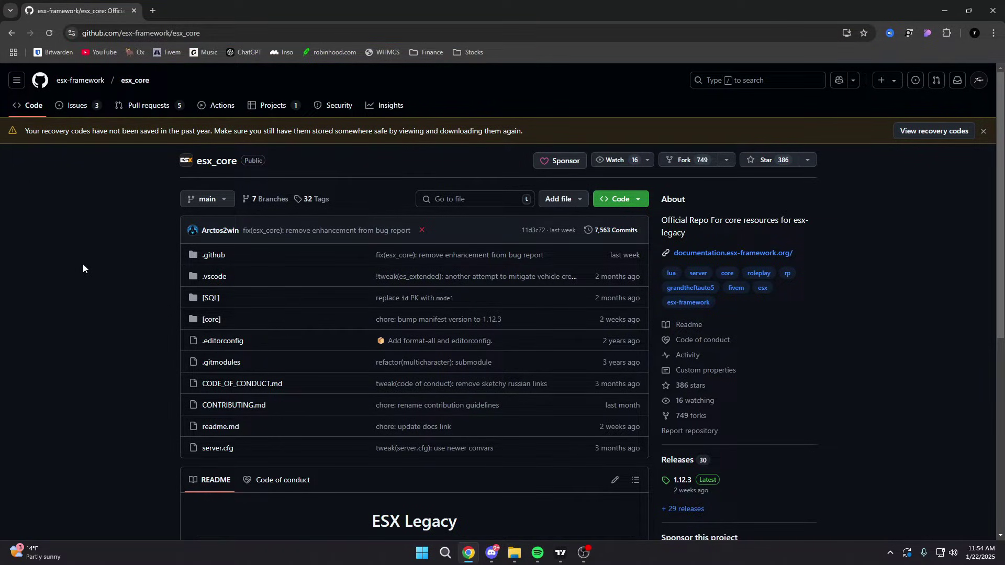
left_click(208, 40)
left_click(140, 168)
scroll(141, 169, "down", 1)
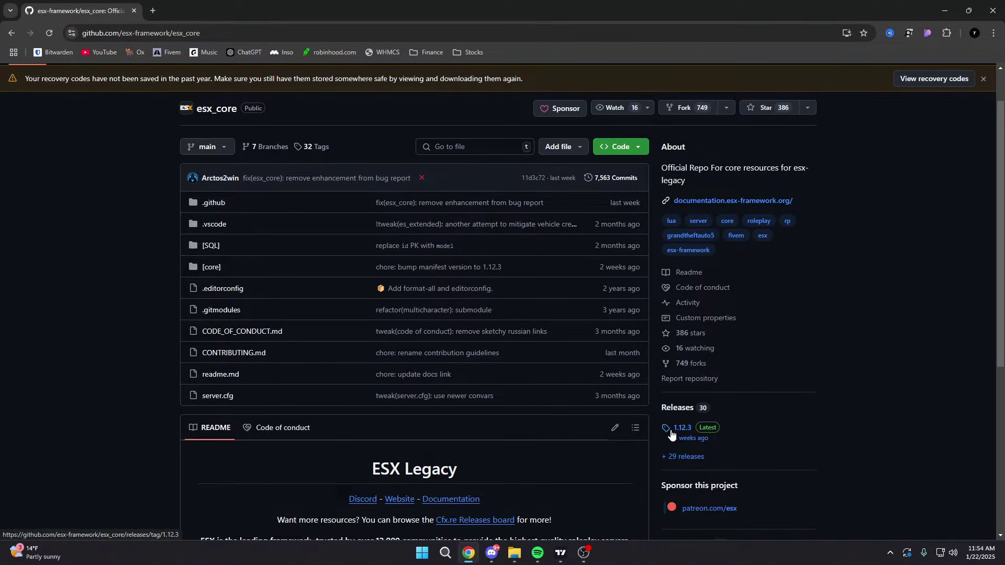
left_click(620, 147)
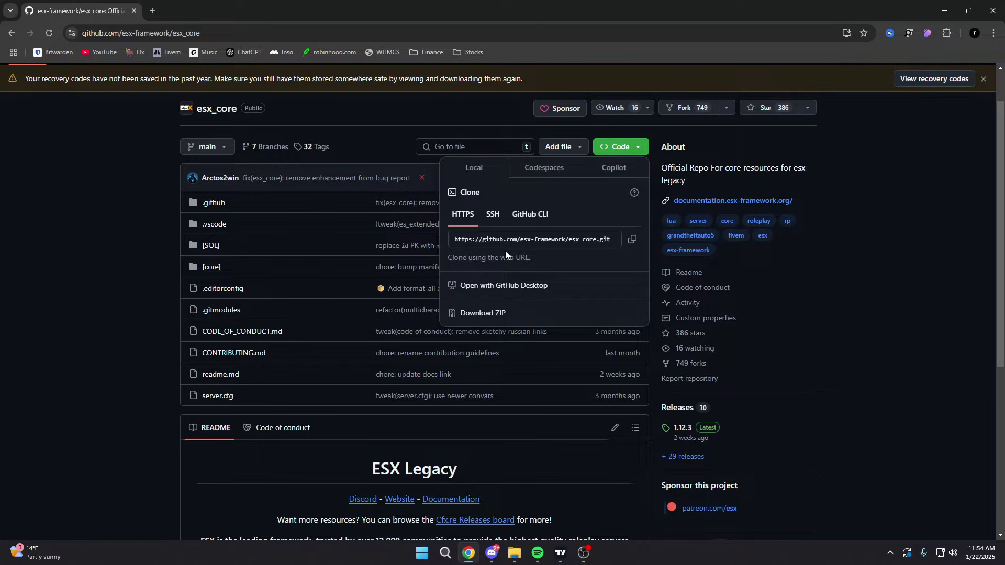
left_click(112, 243)
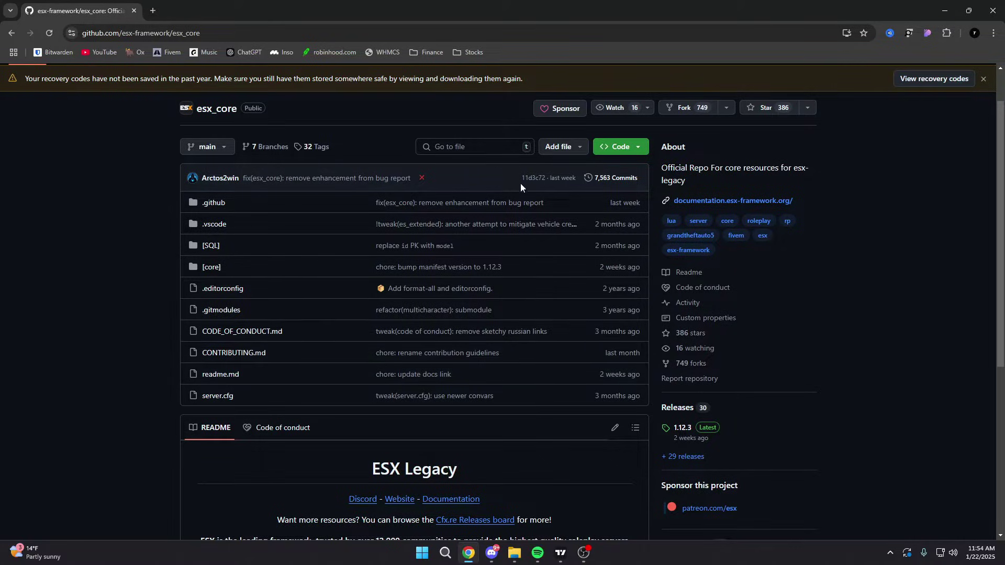
left_click(620, 147)
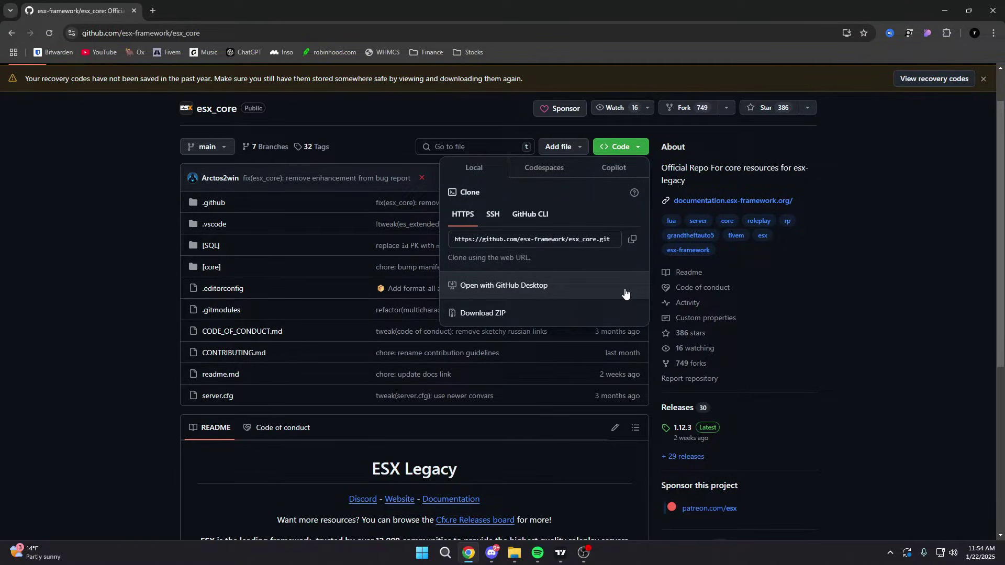
left_click(682, 429)
Download the 9.9 MB esx_core.zip asset from the 1.12.3 release and minimize Chrome
scroll(489, 394, "down", 1)
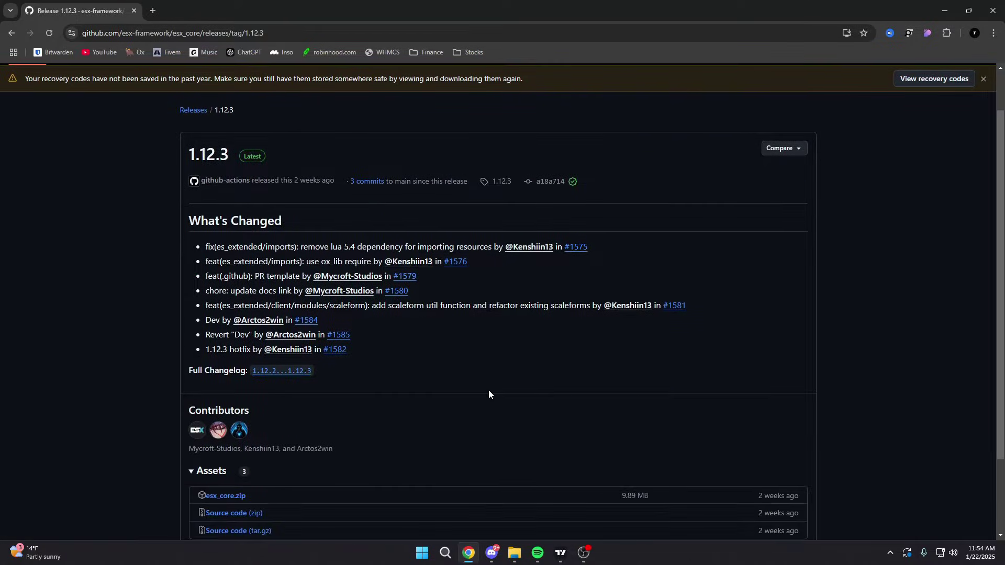
left_click_drag(214, 246, 390, 338)
left_click(400, 345)
scroll(400, 341, "down", 3)
left_click(210, 400)
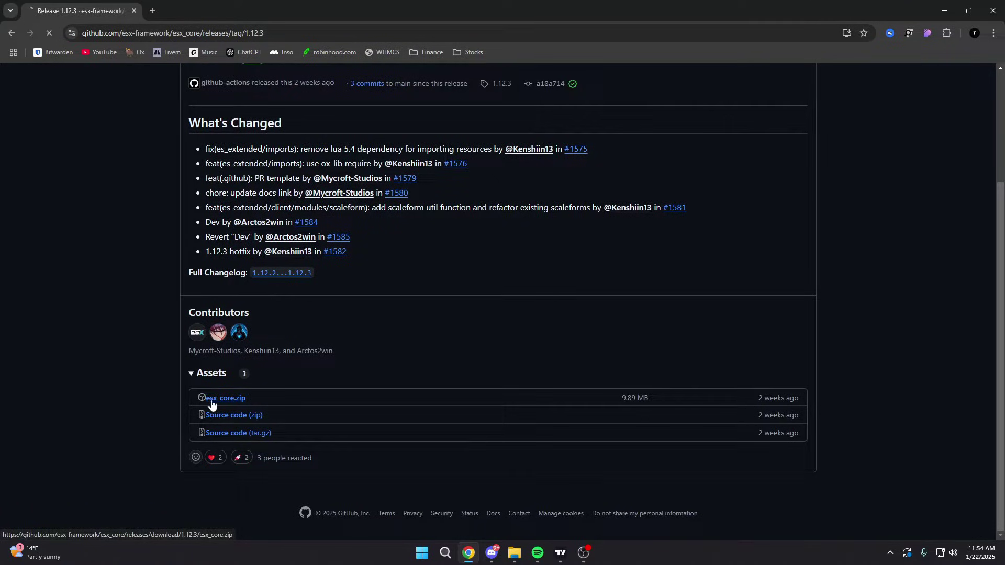
scroll(228, 390, "up", 3)
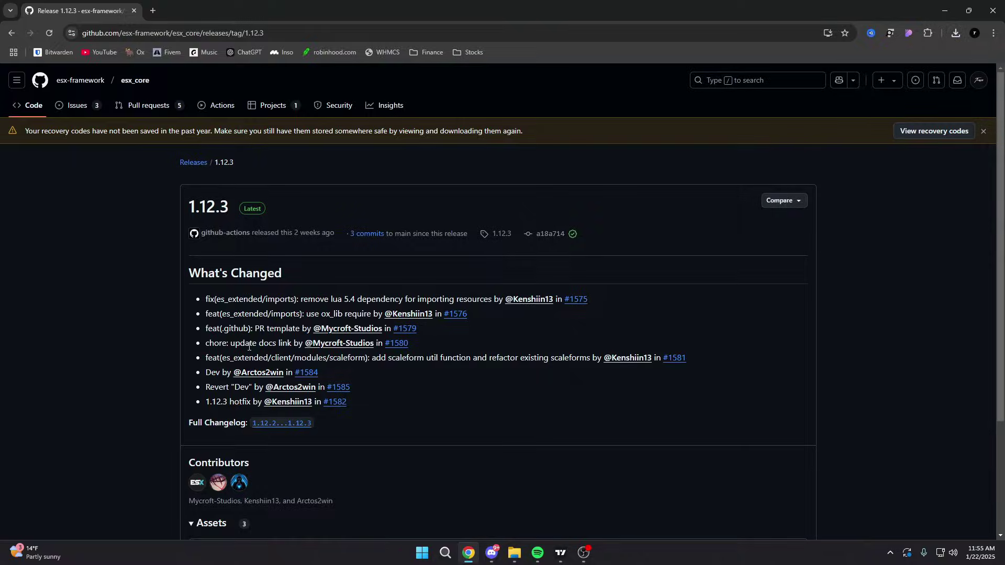
key("super+d")
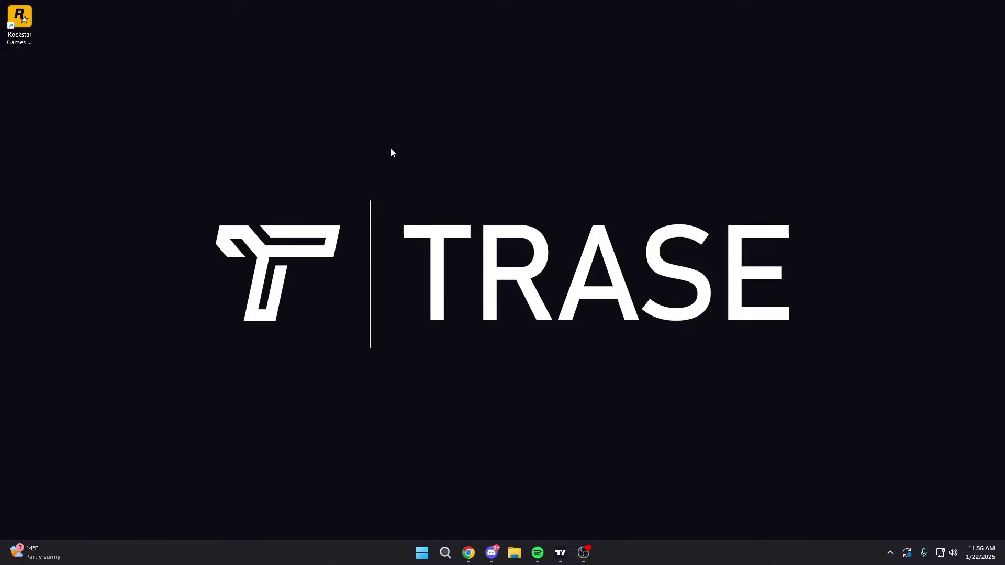
Create a folder named ESXServer on the desktop and open it
right_click(360, 130)
mouse_move(411, 260)
left_click(510, 251)
type("ESXServer")
key("Return")
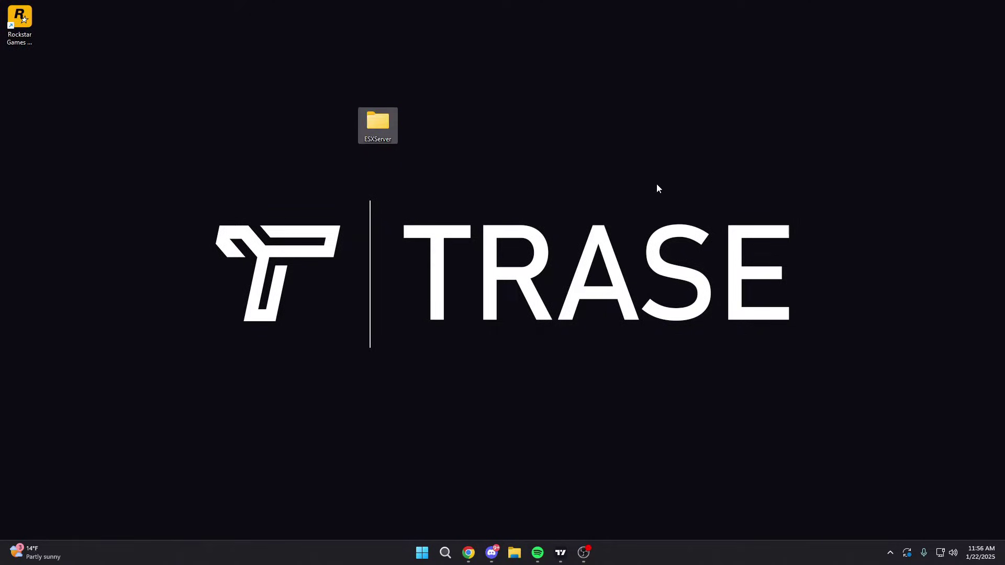
key("Return")
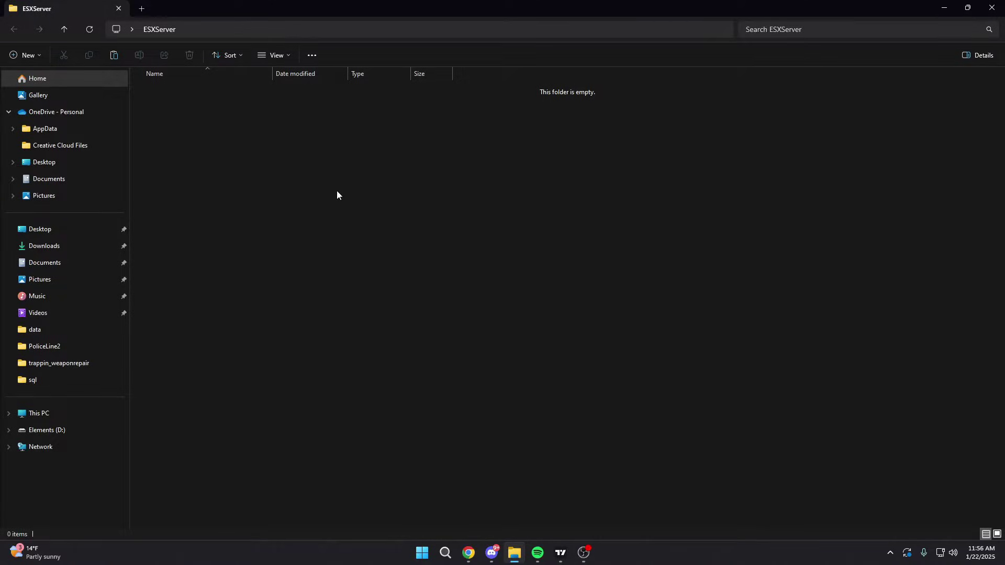
Create the subfolders artifacts and resources inside ESXServer
right_click(337, 191)
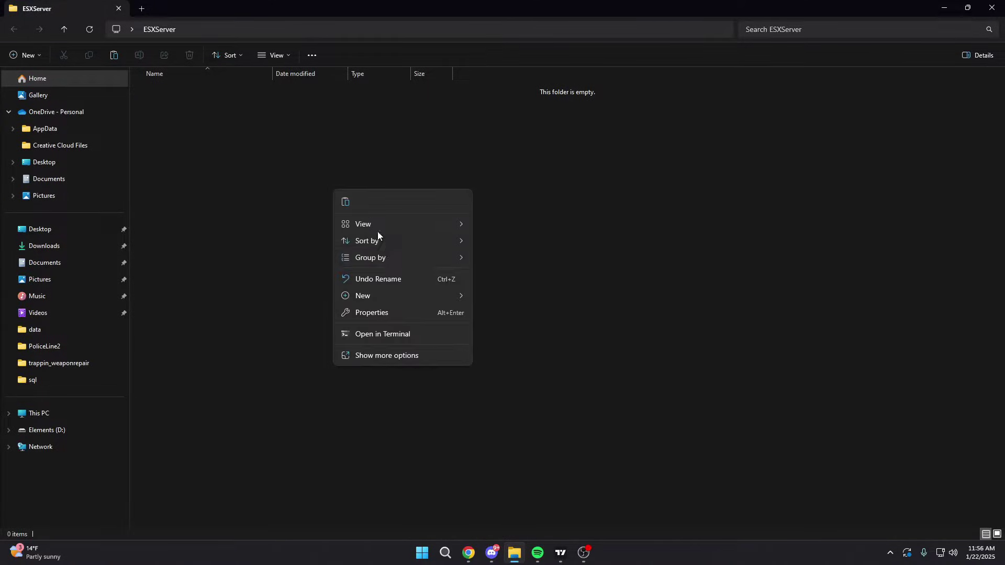
mouse_move(360, 293)
left_click(501, 298)
type("art")
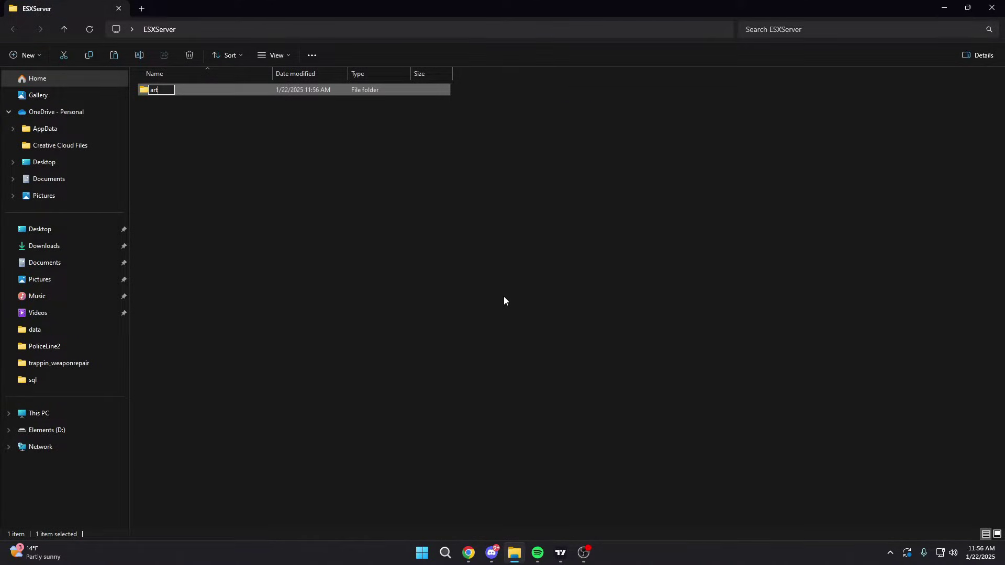
type("ifacts")
key("Return")
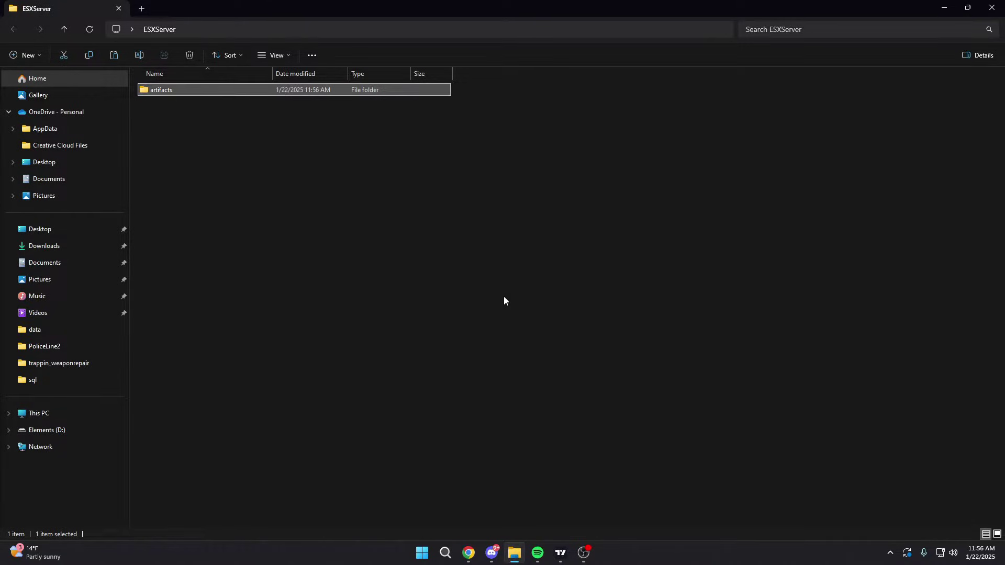
left_click(395, 234)
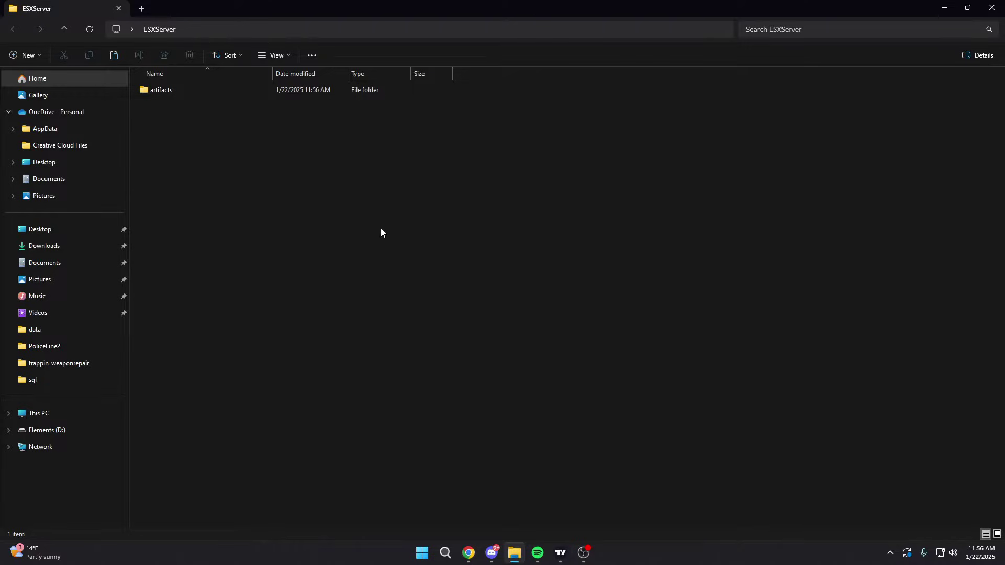
right_click(381, 229)
mouse_move(315, 249)
left_click(454, 251)
type("r")
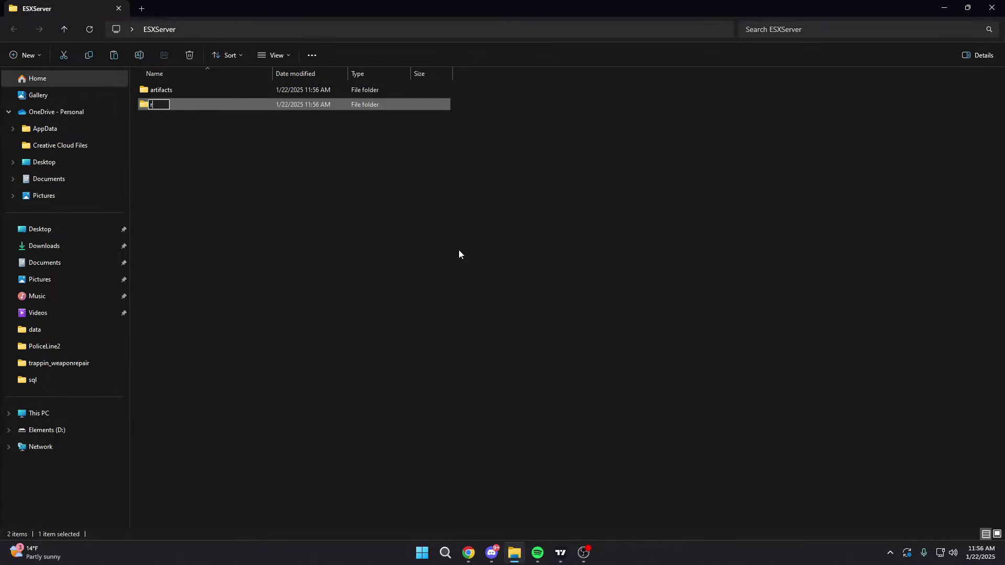
type("esources")
key("Return")
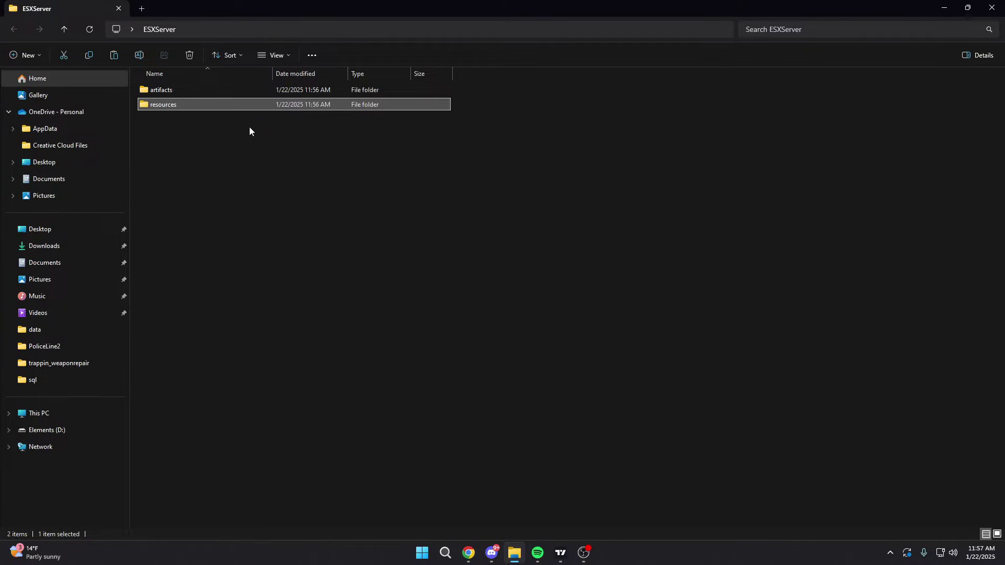
Copy server.cfg from esx_core.zip's esx_core folder into the ESXServer folder
double_click(222, 105)
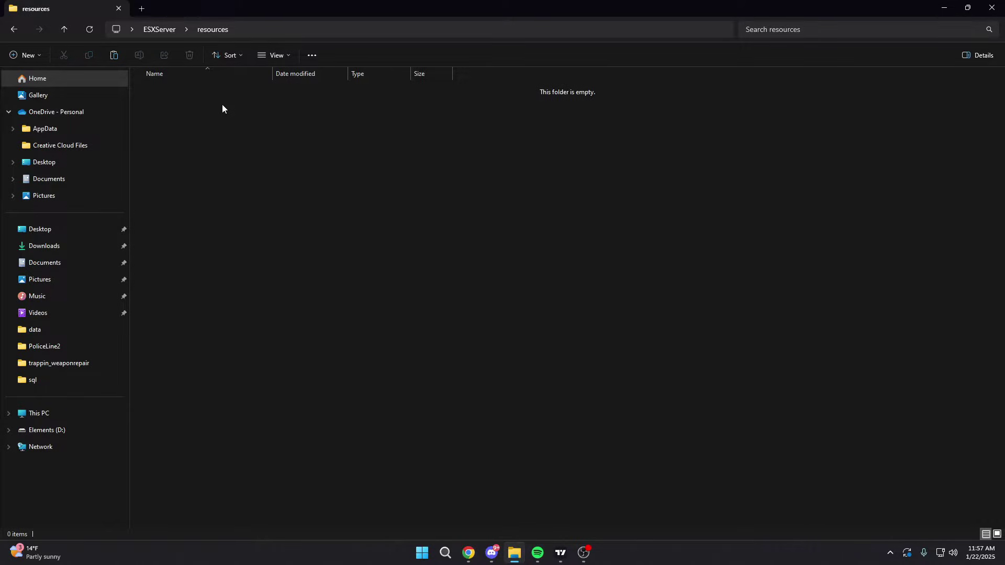
key("alt+Left")
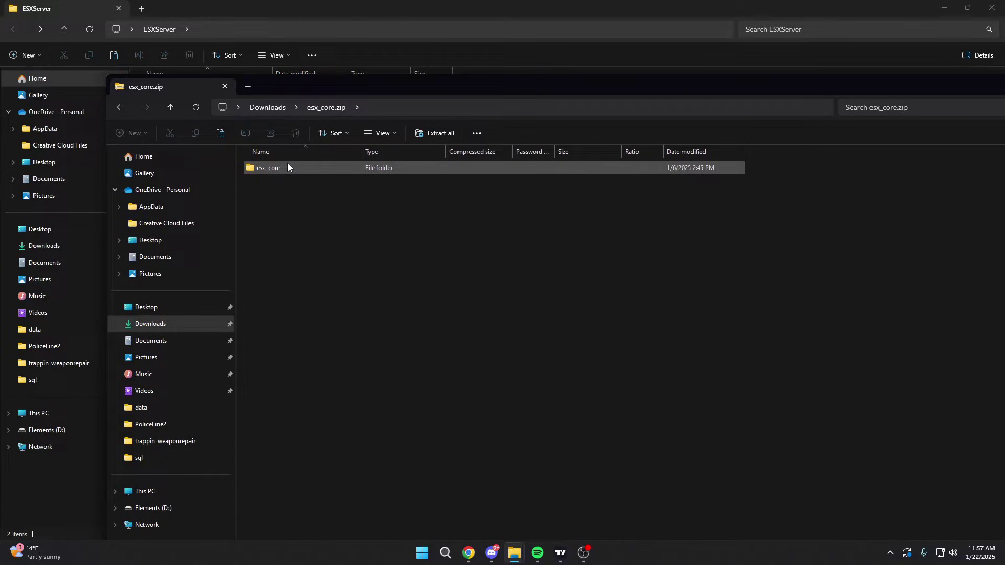
double_click(288, 166)
left_click_drag(288, 162, 326, 313)
left_click(281, 290)
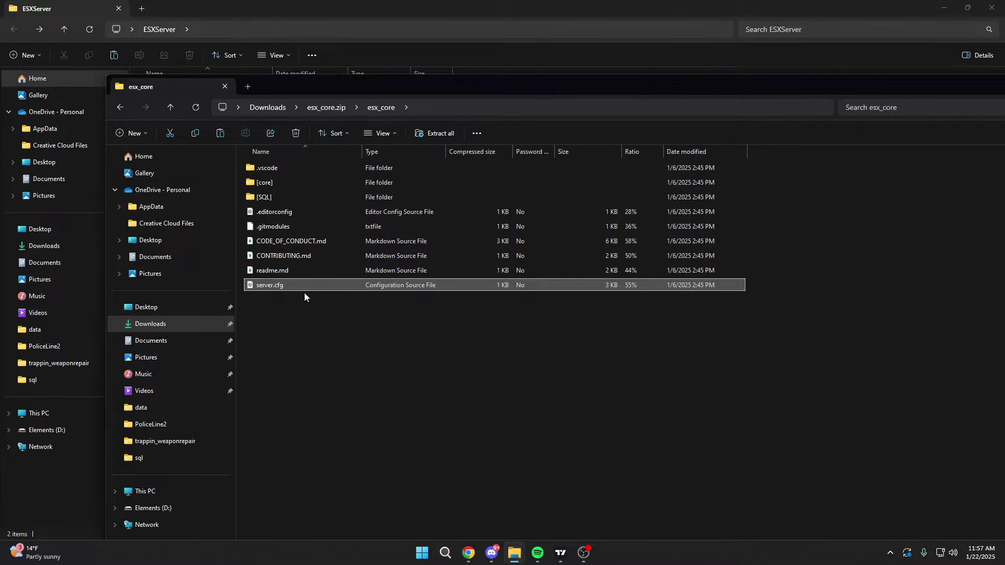
left_click_drag(362, 80, 722, 105)
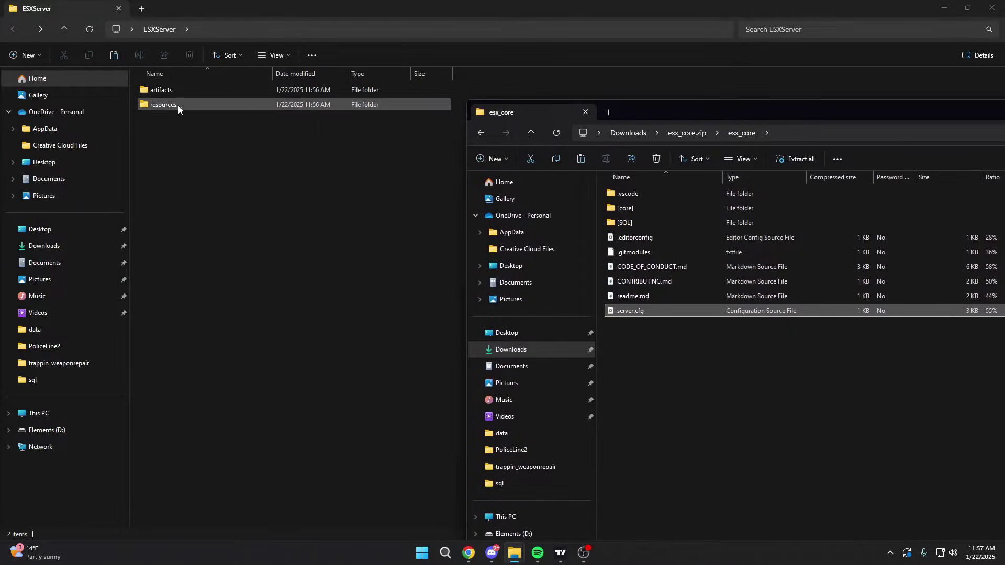
left_click_drag(624, 312, 169, 175)
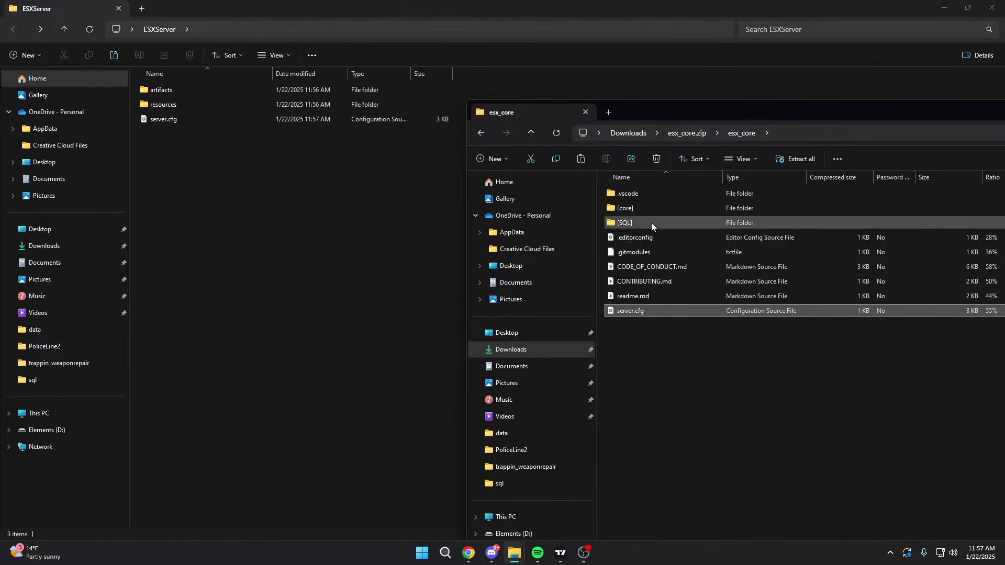
Select all 14 resource folders in the zip's [core] folder for copying
double_click(651, 207)
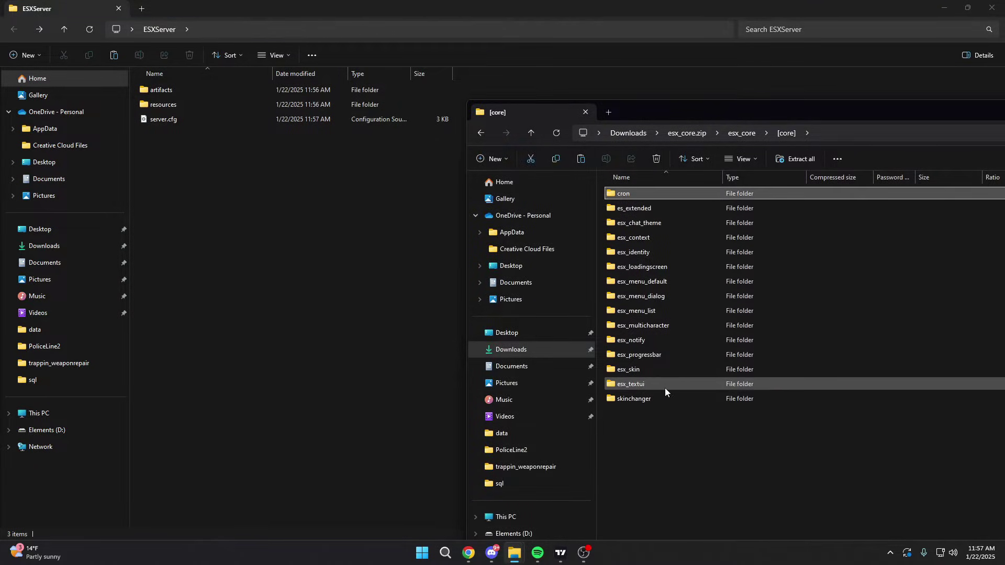
key("ctrl+a")
left_click(185, 109)
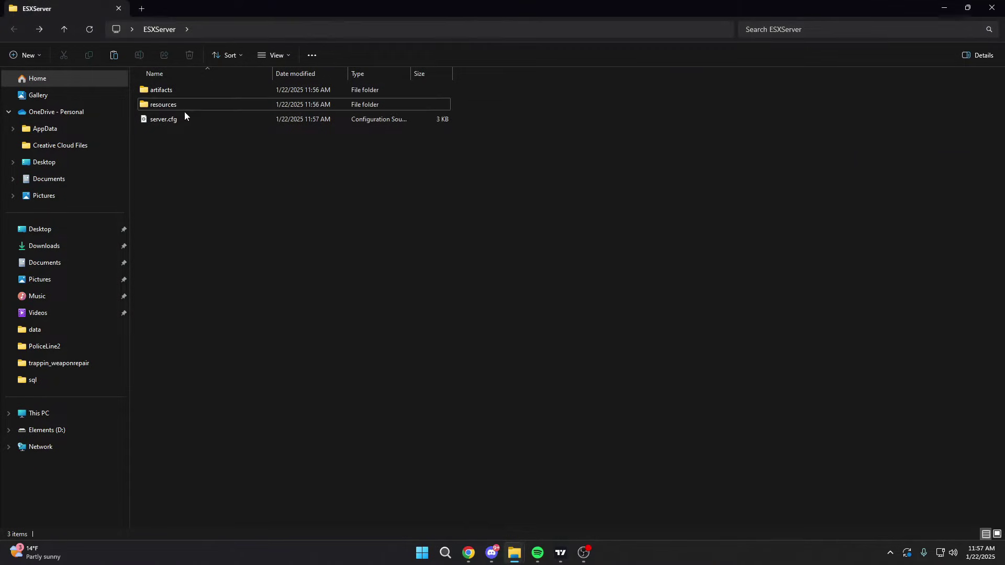
Create a [core] folder in ESXServer\resources and paste the copied resource folders into it
double_click(184, 109)
right_click(223, 135)
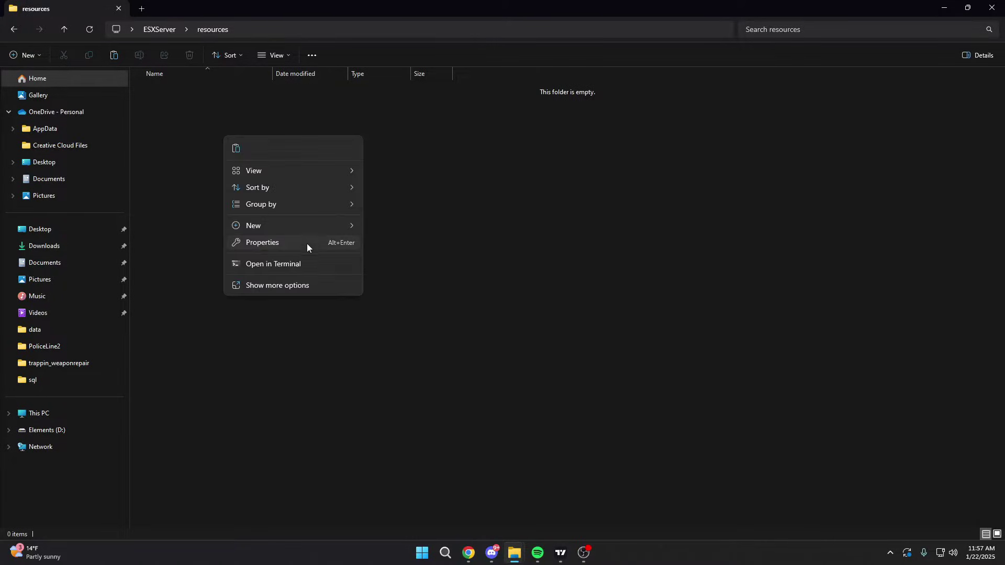
mouse_move(291, 224)
left_click(440, 222)
type("[core]")
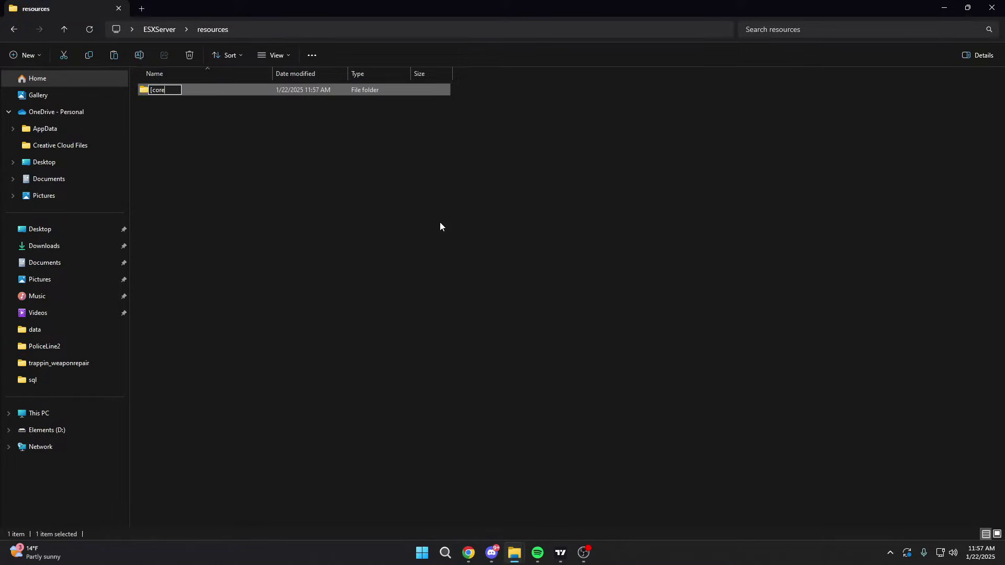
key("Return")
key("Return")
key("alt+Tab")
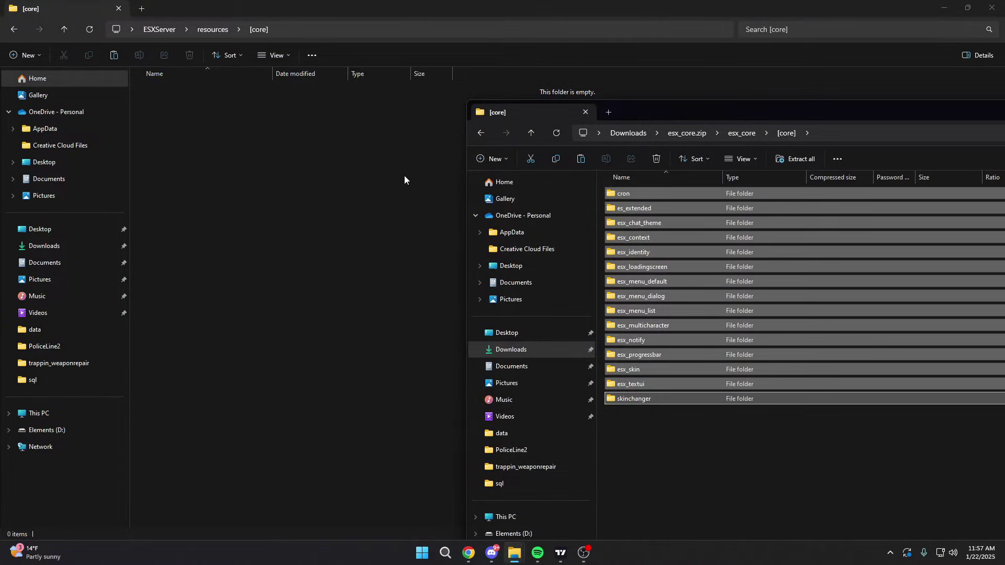
left_click(378, 300)
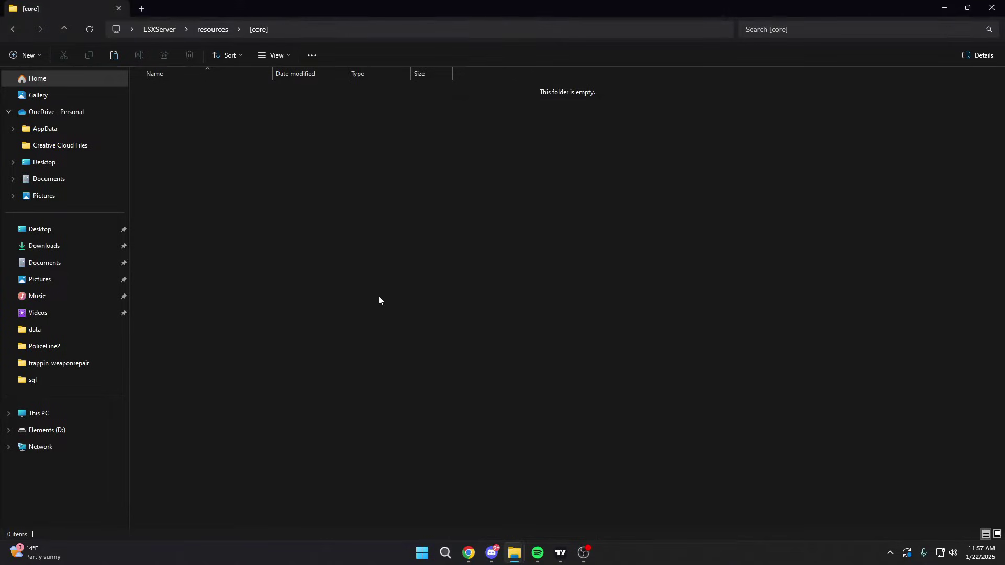
key("ctrl+v")
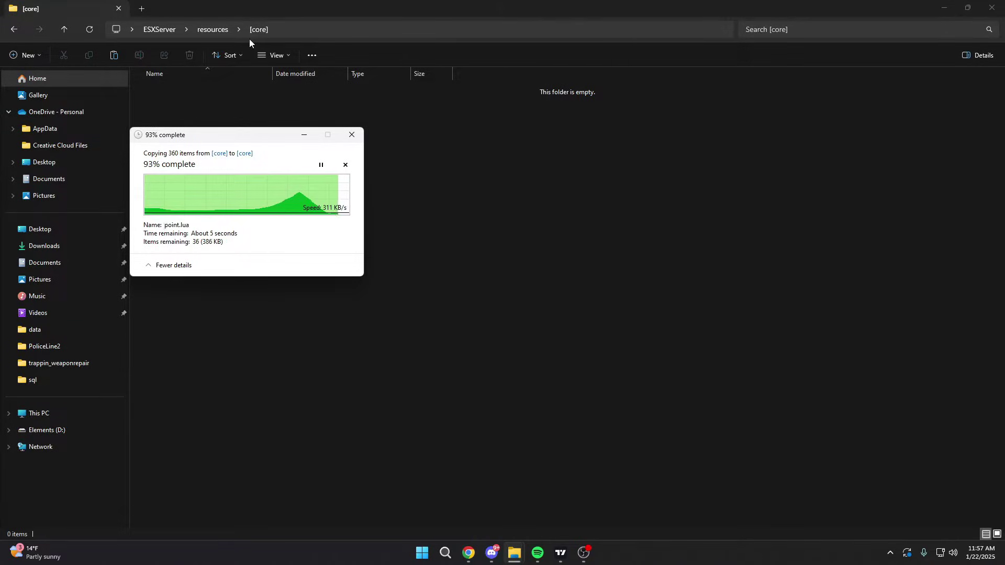
left_click(213, 29)
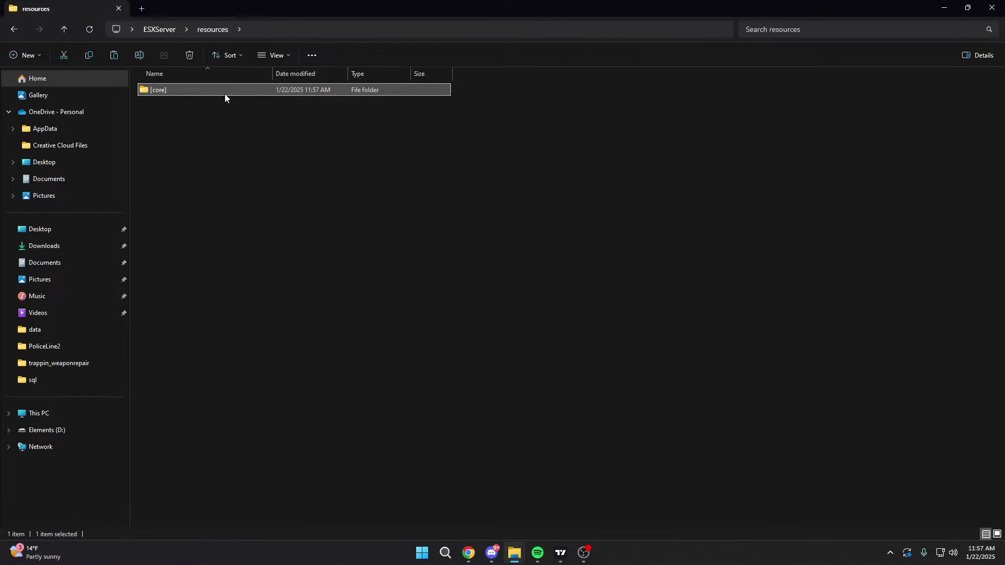
double_click(223, 93)
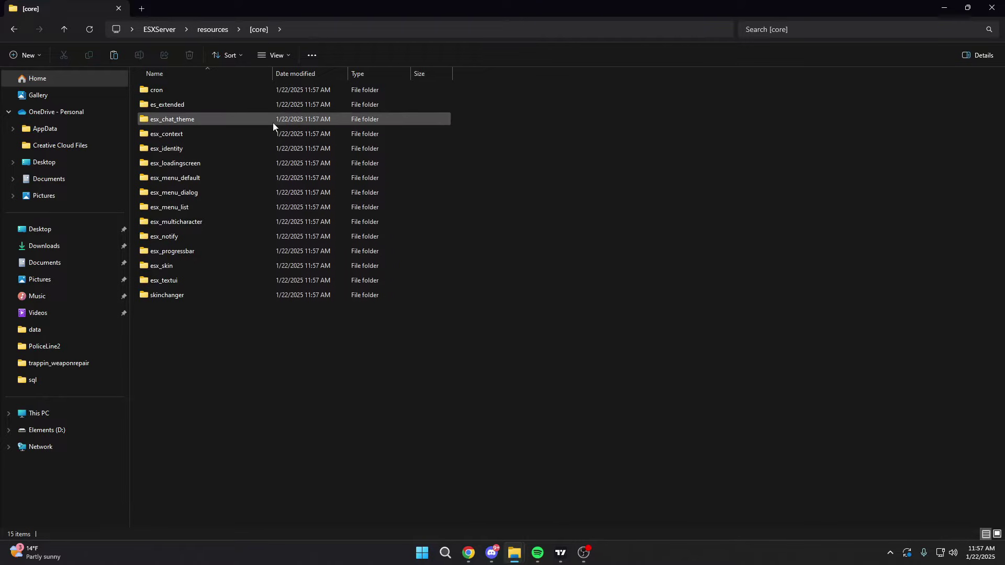
Open the [SQL] folder in esx_core.zip's esx_core folder to reveal legacy.sql
key("alt+Tab")
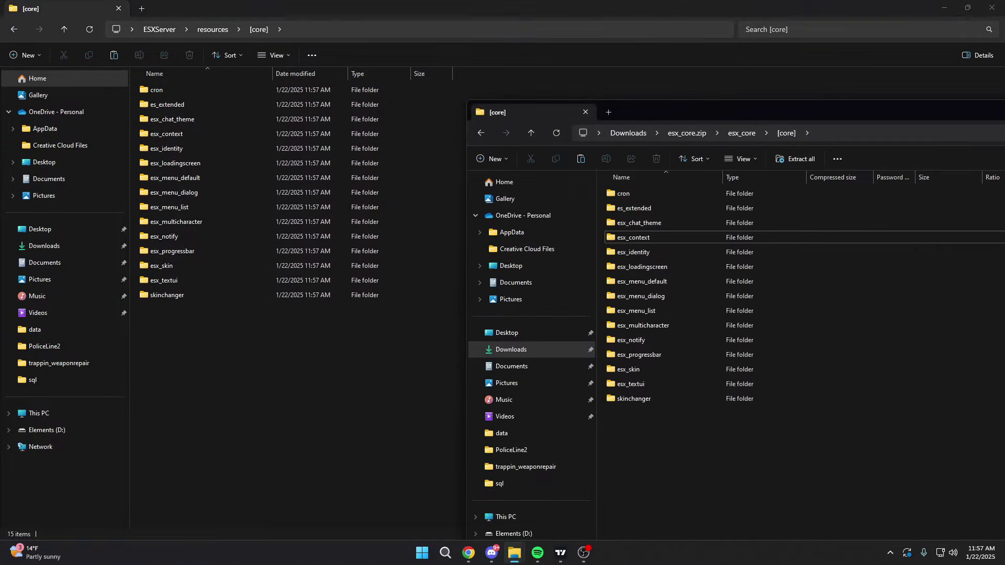
left_click_drag(848, 109, 563, 80)
left_click(456, 104)
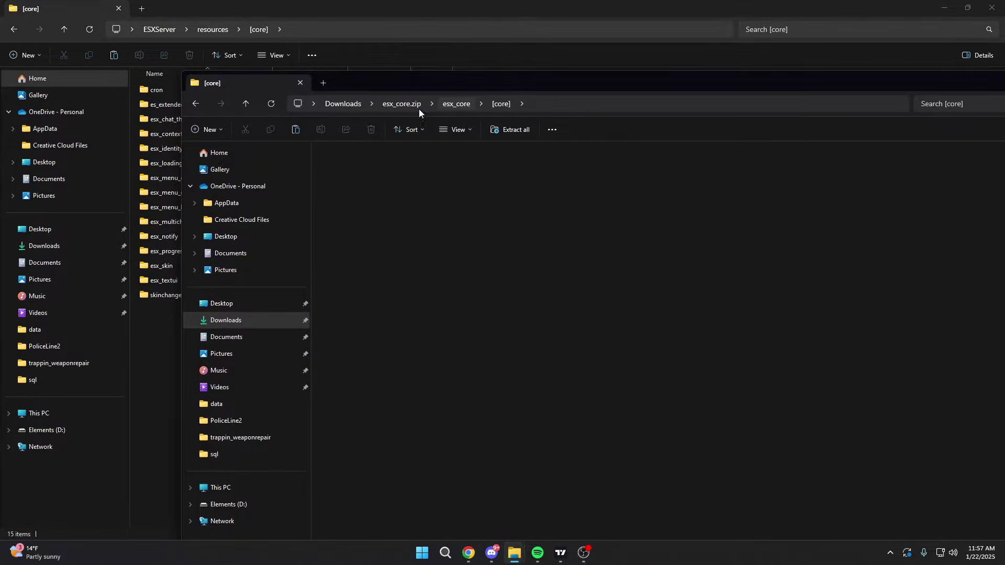
left_click(350, 194, "ctrl")
double_click(350, 194)
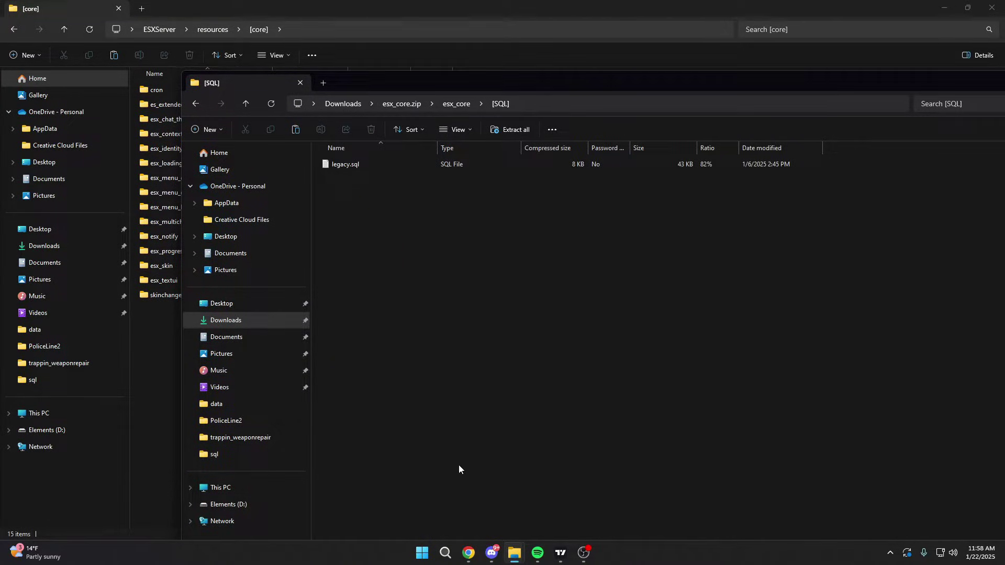
Search Google for mariadb and open the MariaDB Foundation site at mariadb.org
key("alt+Tab")
type("mariada")
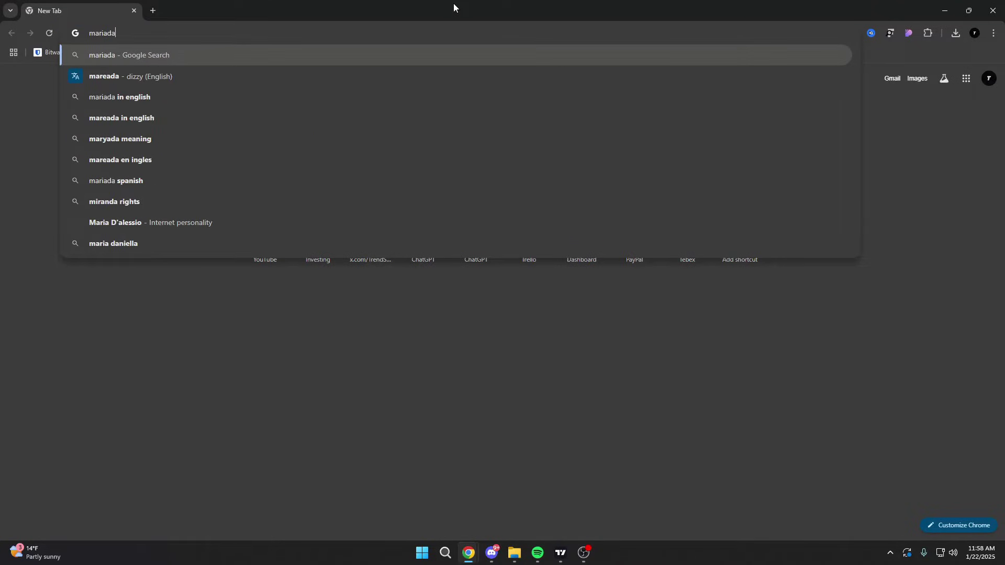
key("BackSpace")
type("b")
key("Return")
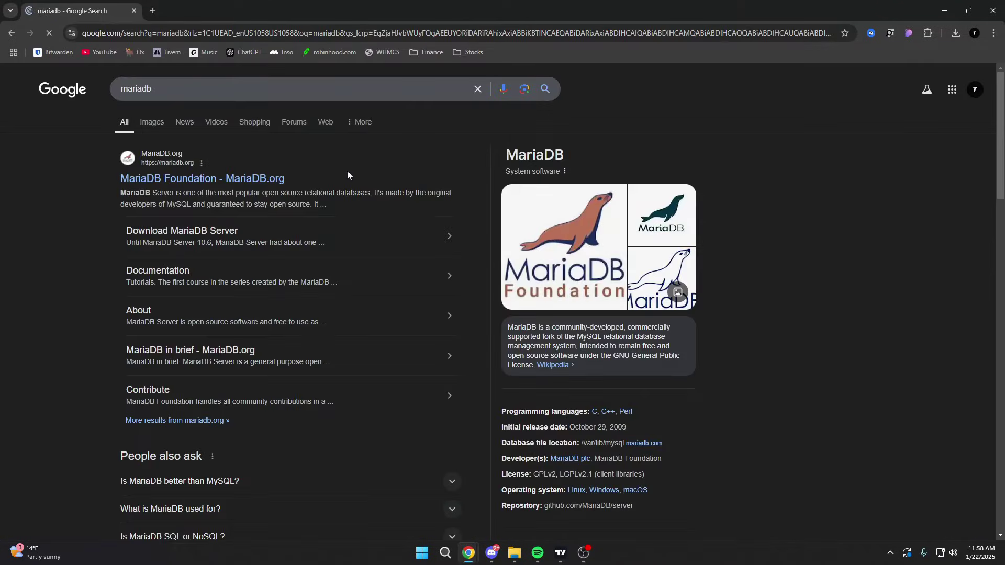
left_click(226, 180)
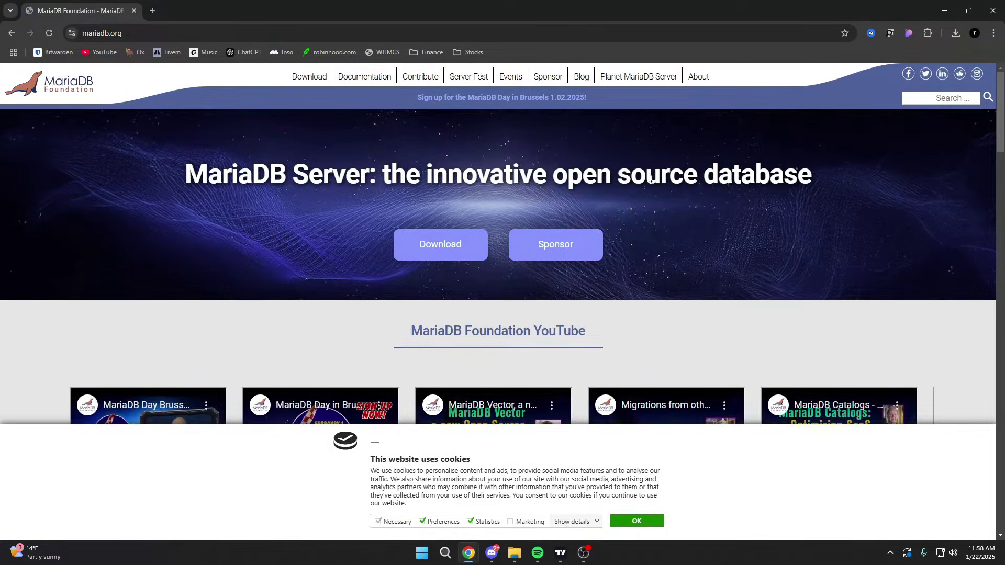
left_click_drag(251, 177, 842, 198)
left_click(843, 195)
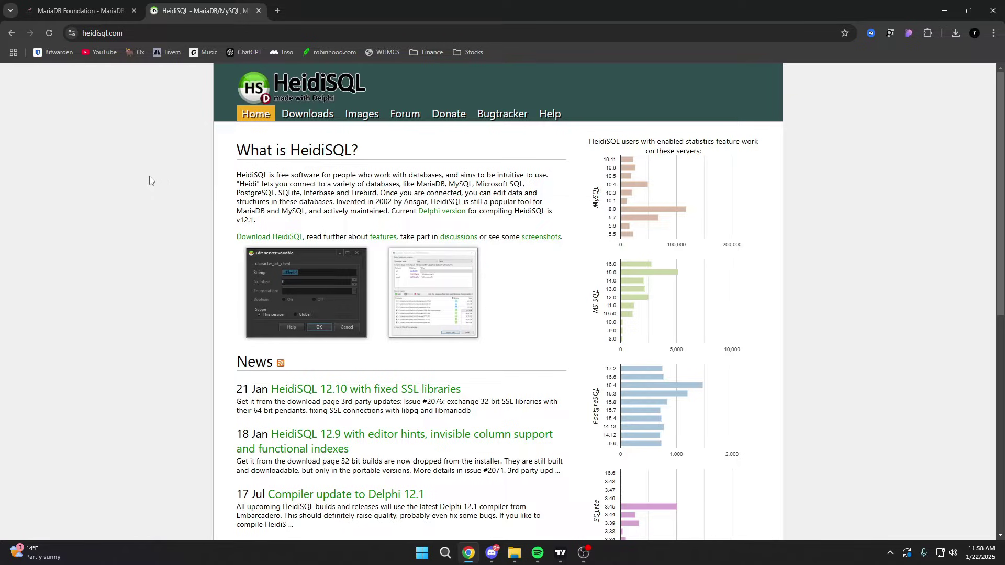
scroll(151, 180, "down", 3)
scroll(138, 189, "up", 3)
Switch between the MariaDB Foundation and HeidiSQL tabs, ending on heidisql.com
left_click(109, 4)
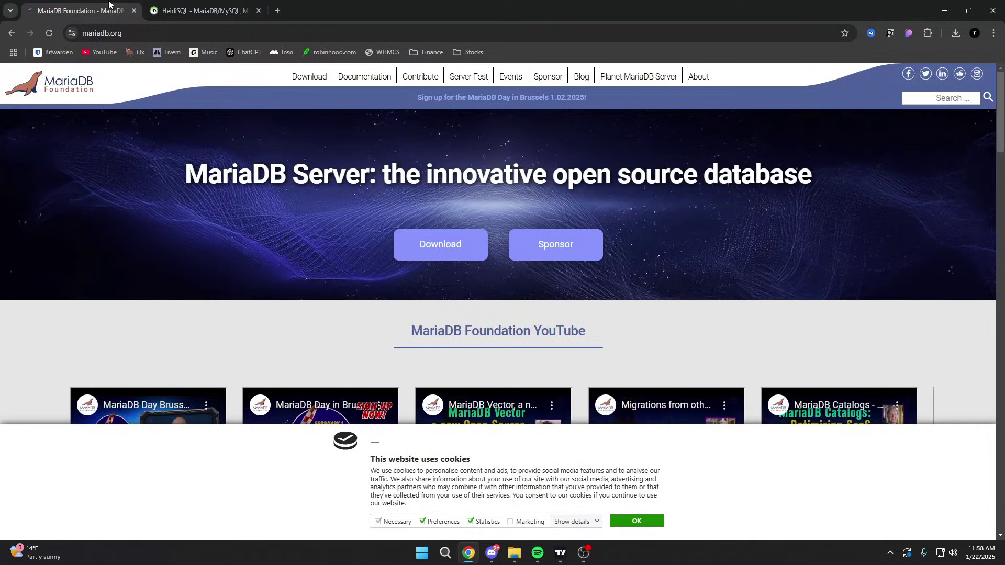
left_click(199, 11)
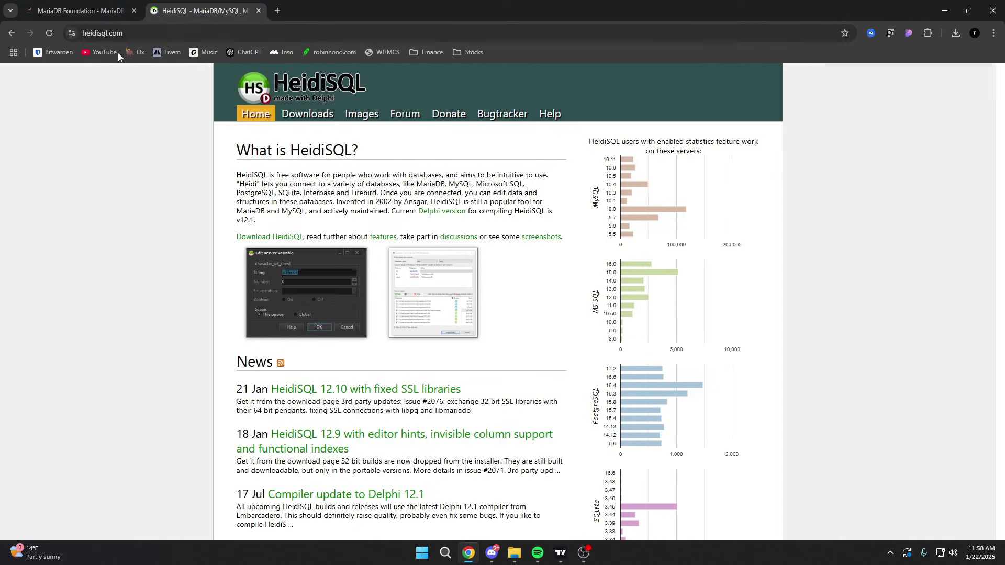
left_click(79, 10)
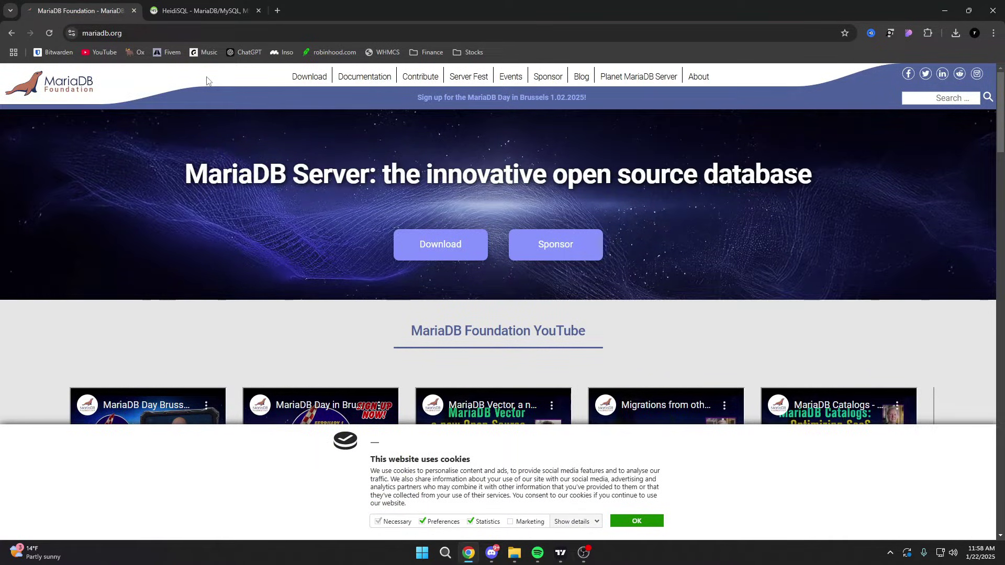
left_click(199, 11)
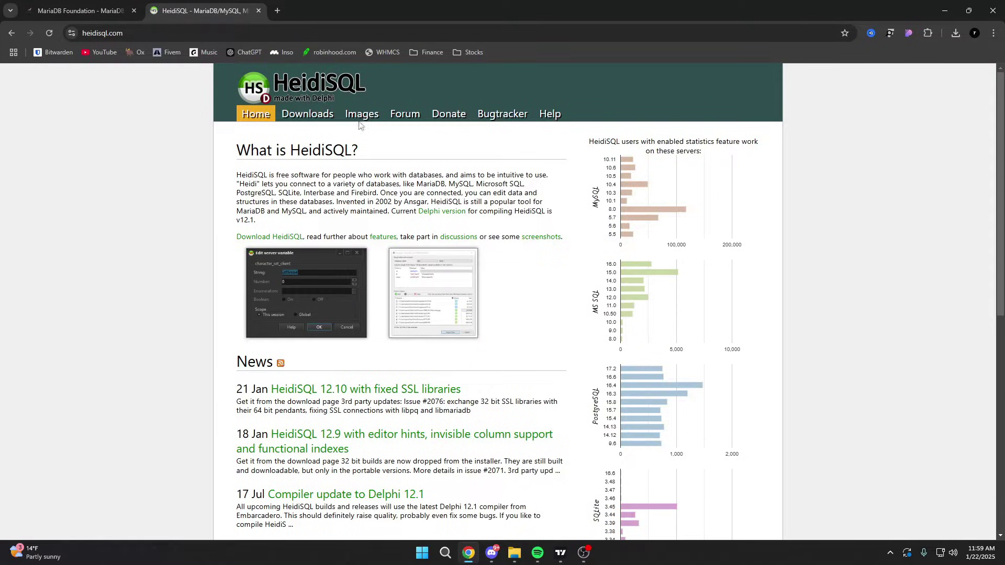
left_click(445, 553)
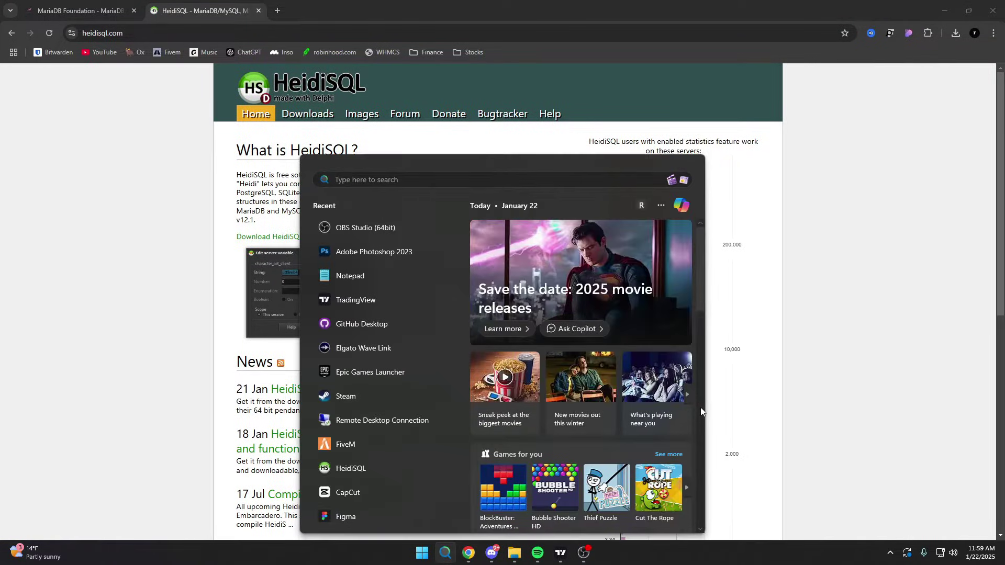
Launch HeidiSQL and connect to the esxserver session at 127.0.0.1
type("heidi")
key("Return")
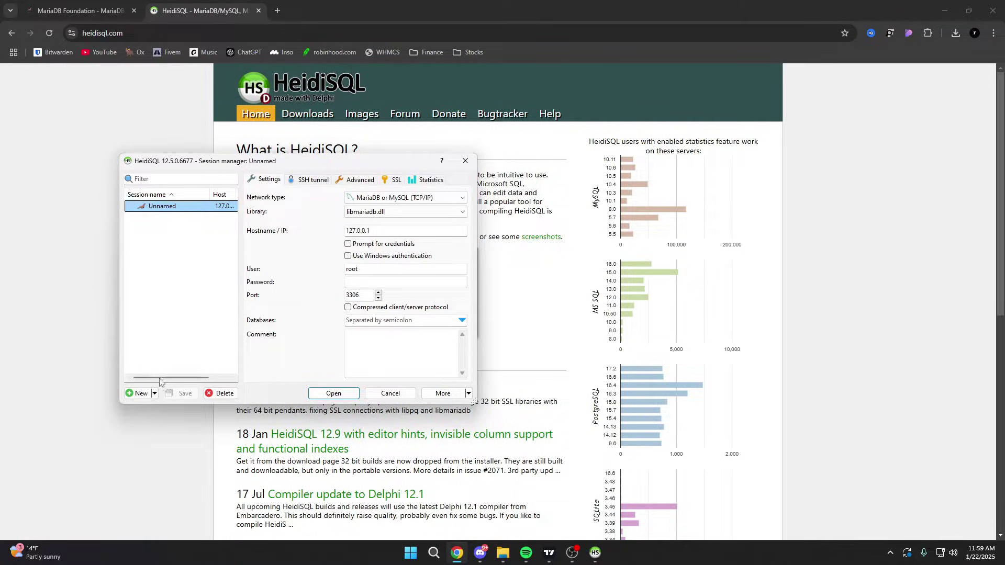
left_click(140, 396)
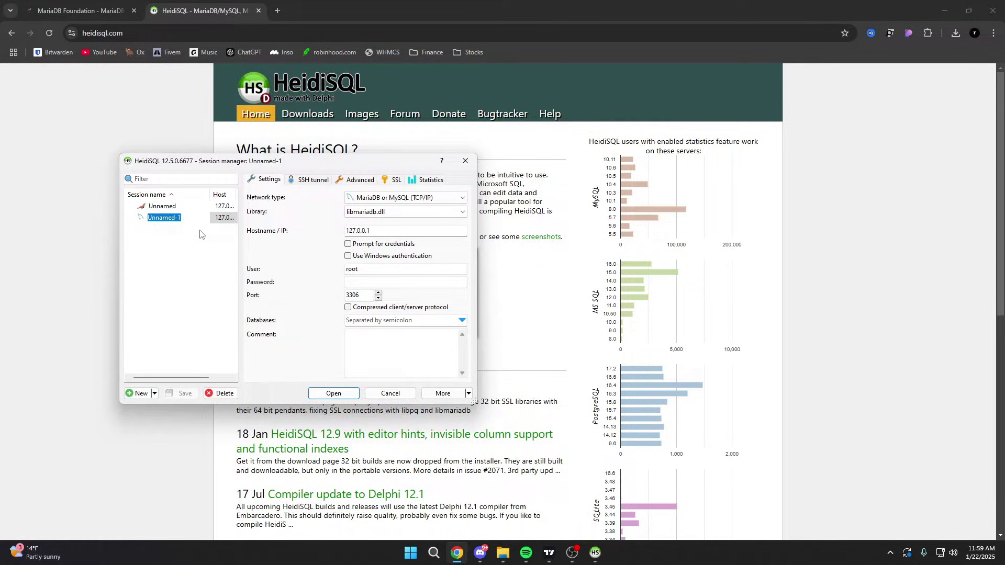
type("esxserver")
left_click(367, 283)
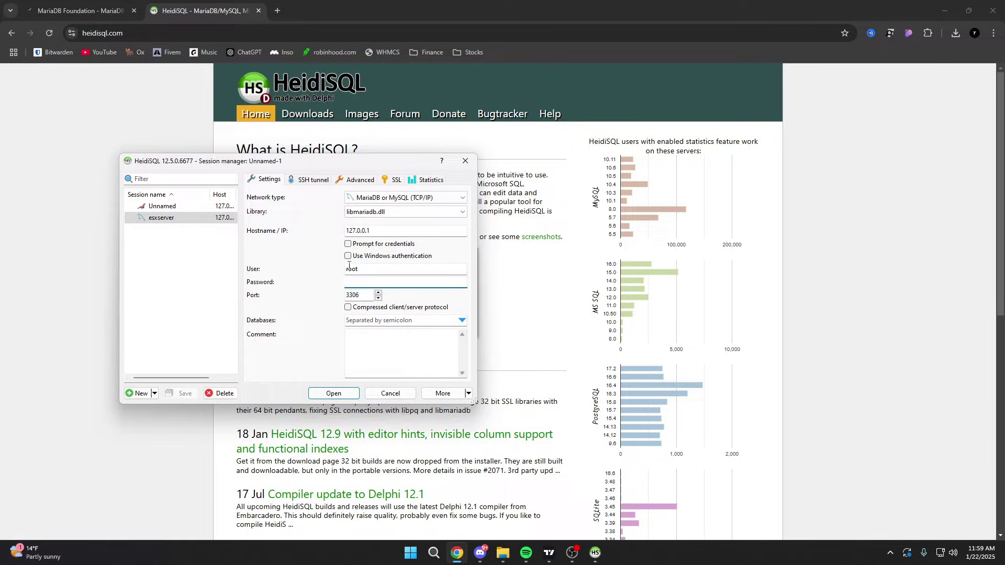
left_click(355, 392)
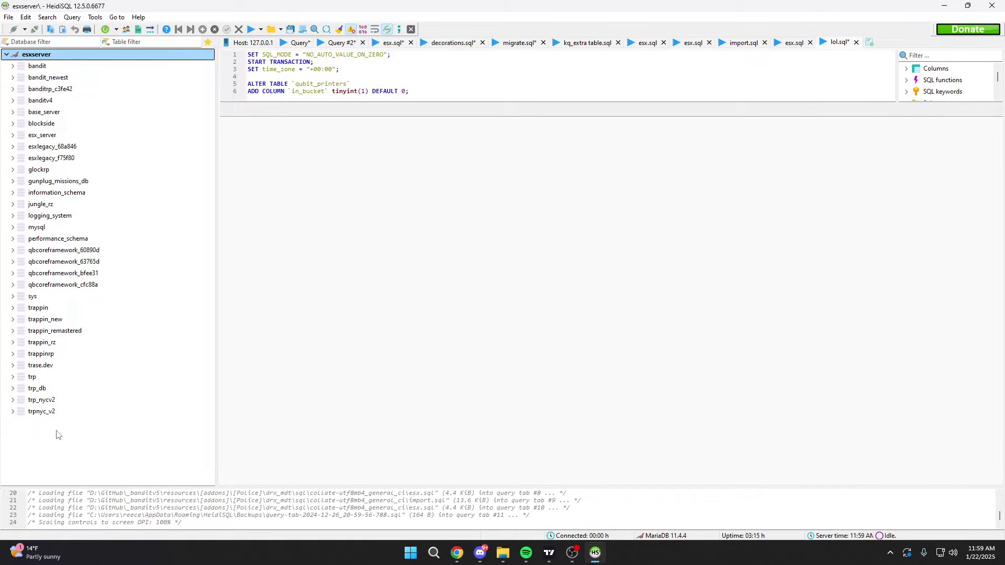
Create an empty ESXServer database on the server, select it, and open the Query editor
right_click(67, 55)
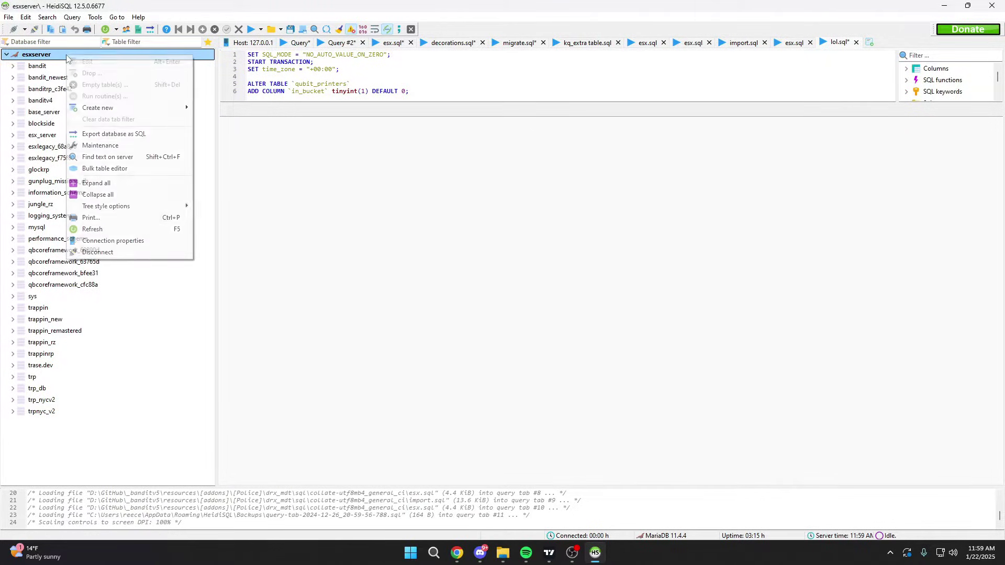
mouse_move(113, 108)
left_click(209, 108)
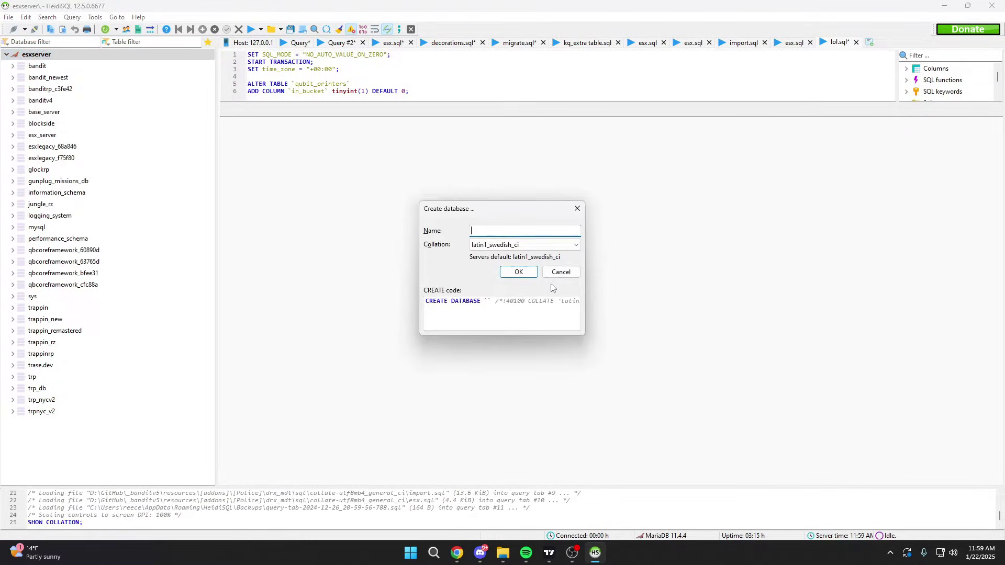
type("ESXServer")
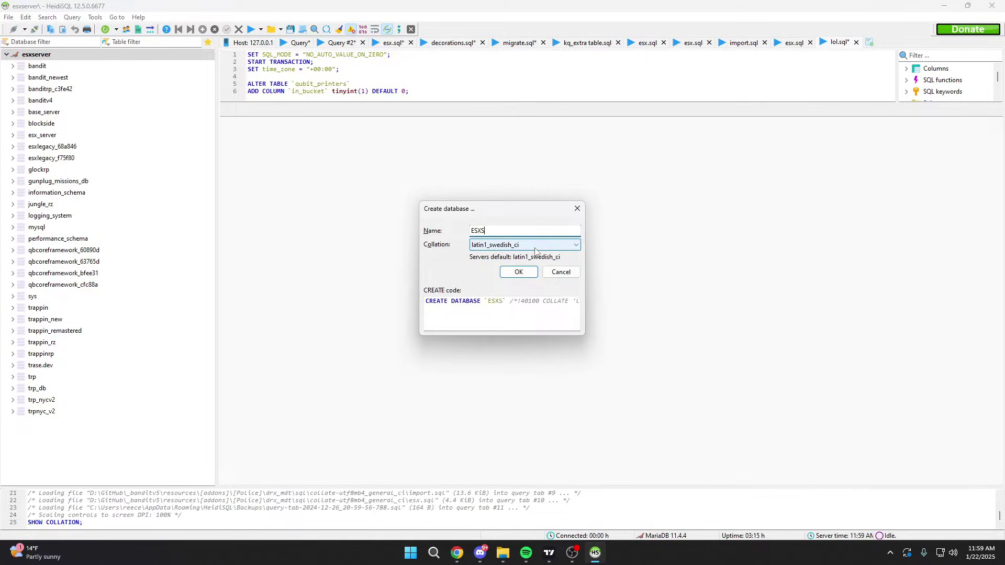
left_click(526, 271)
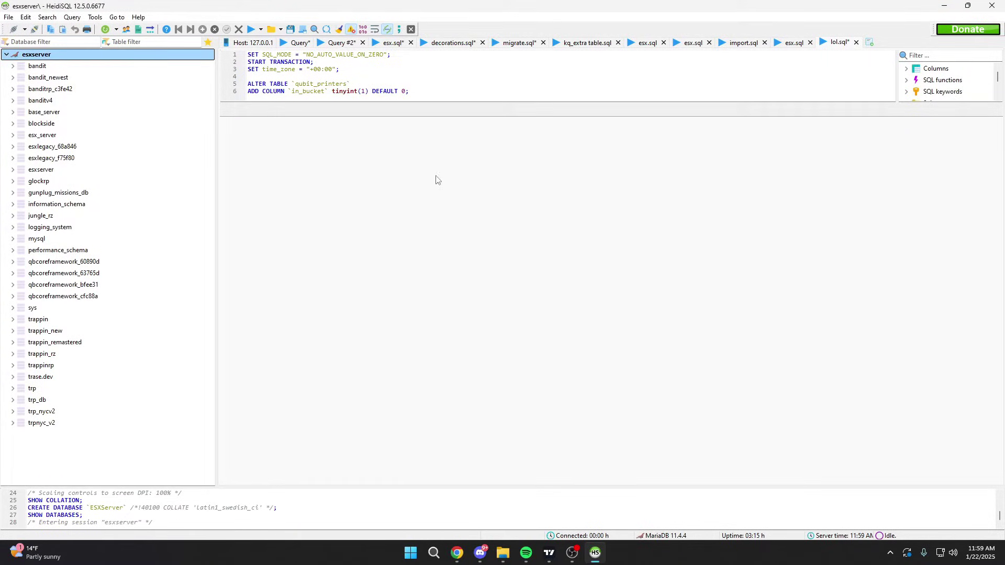
left_click(52, 170)
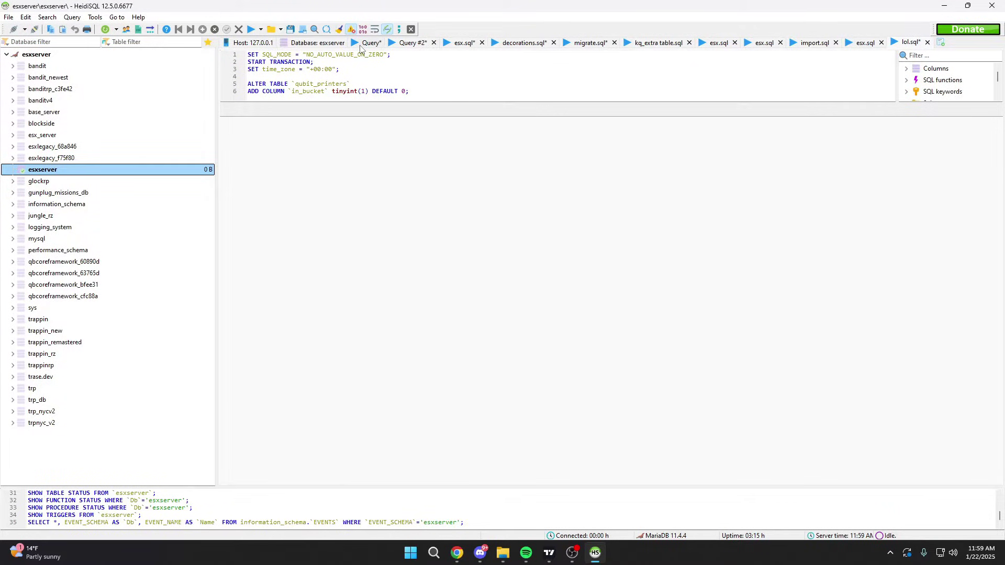
left_click(361, 45)
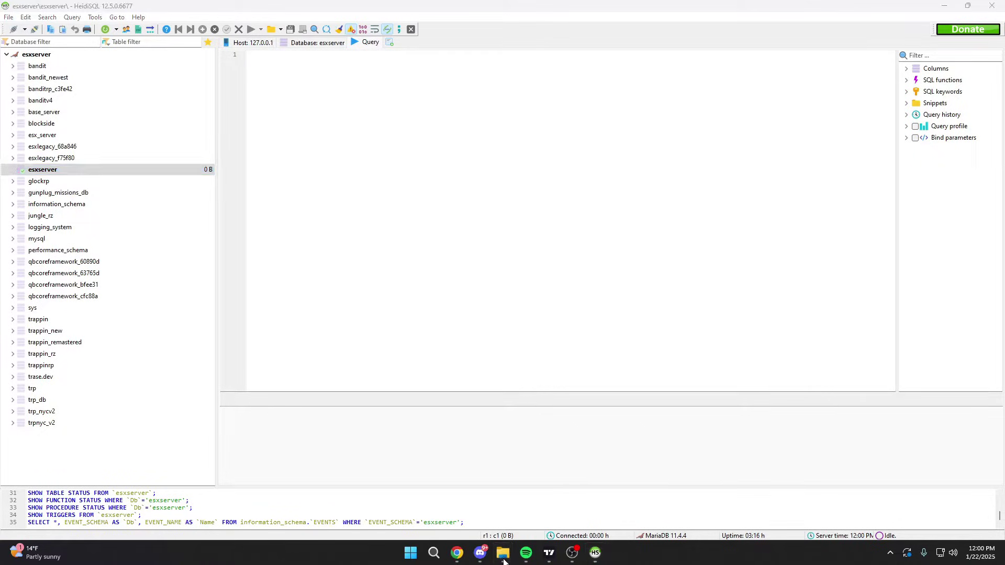
Open legacy.sql from the zip's [SQL] folder in Notepad
mouse_move(504, 559)
left_click(550, 507)
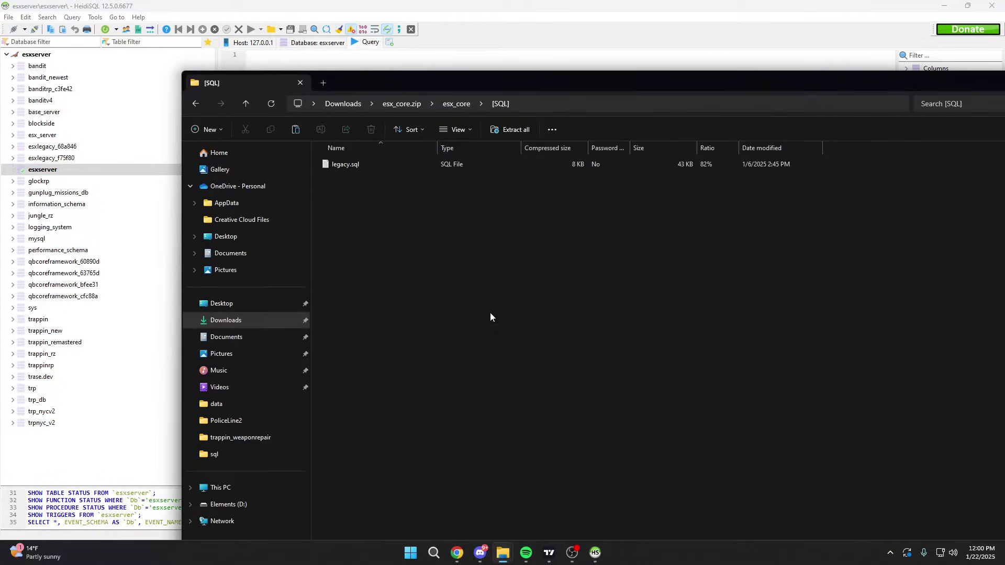
left_click(348, 165)
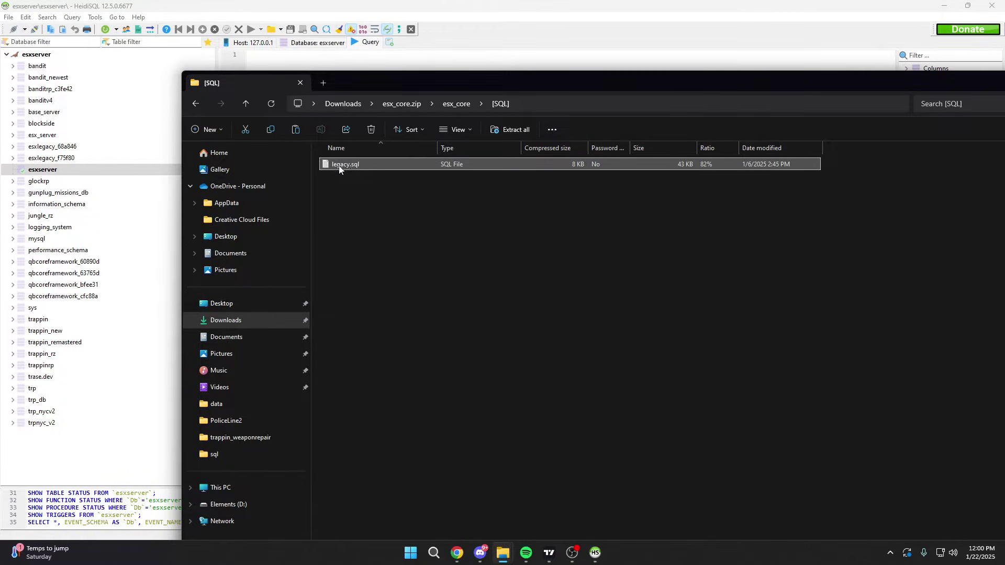
double_click(429, 167)
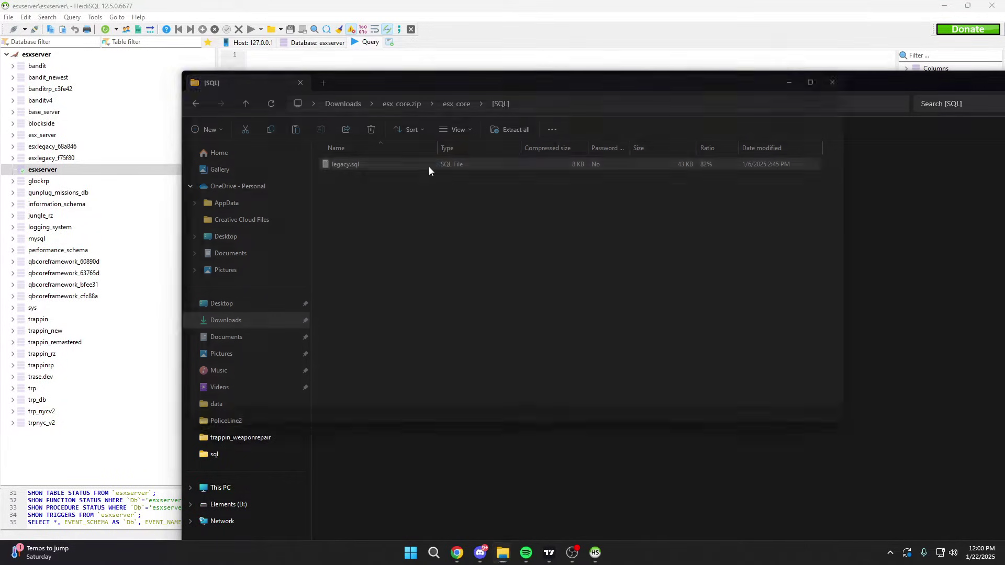
scroll(398, 143, "down", 6)
scroll(355, 154, "down", 1)
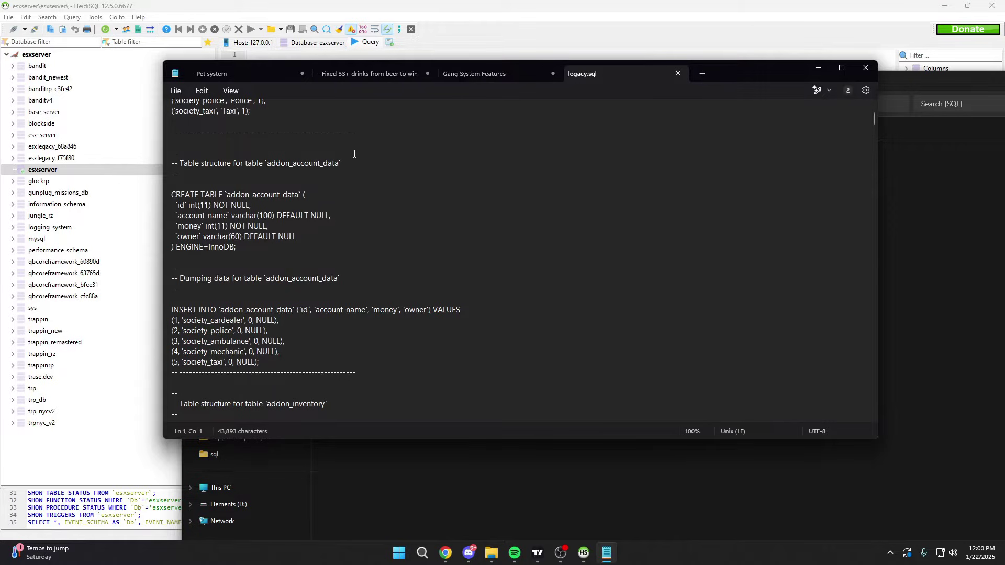
scroll(357, 159, "down", 5)
Paste the entire 1,026-line legacy.sql script into HeidiSQL's query editor for esxserver
key("ctrl+a")
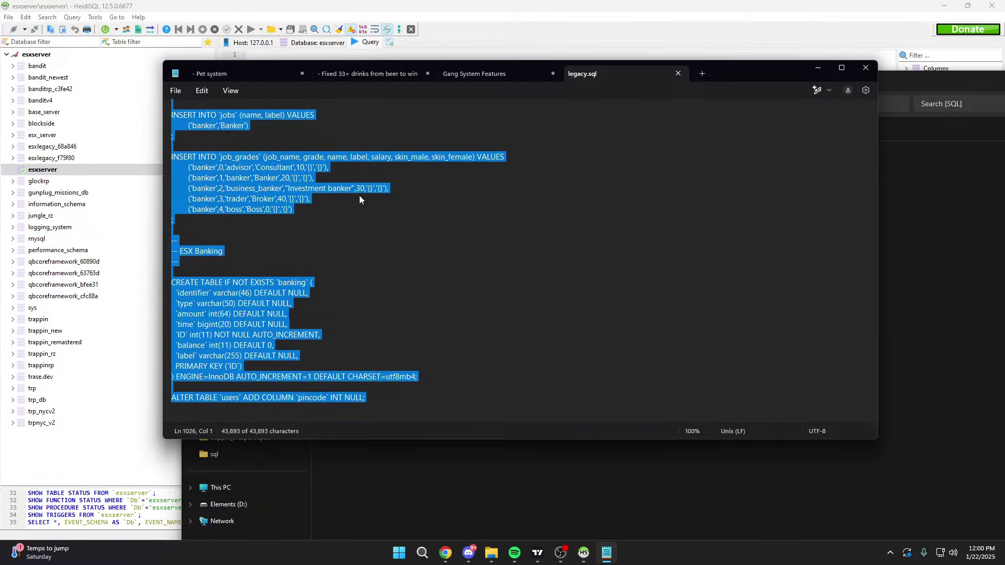
key("ctrl+c")
left_click(285, 56)
key("ctrl+v")
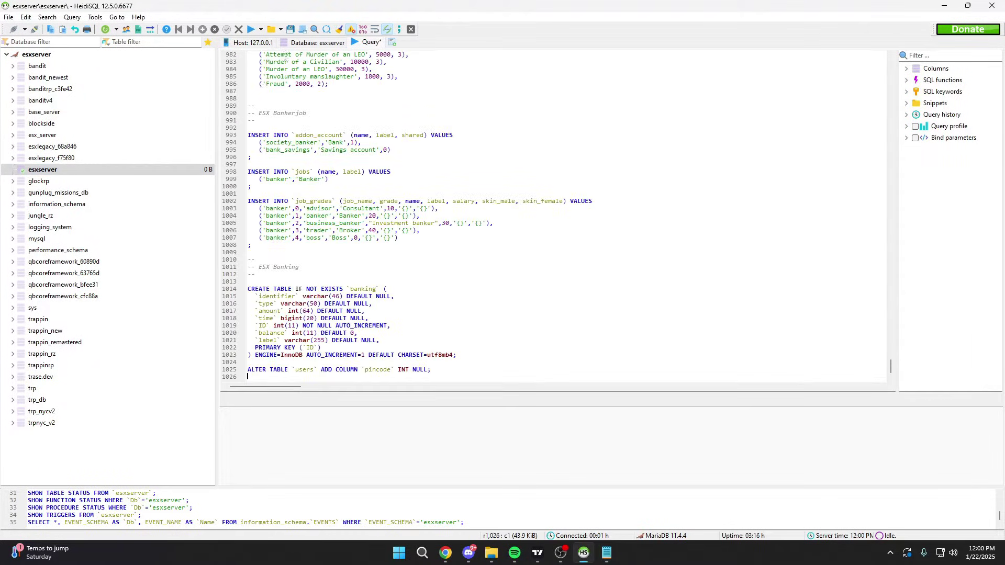
left_click(107, 170)
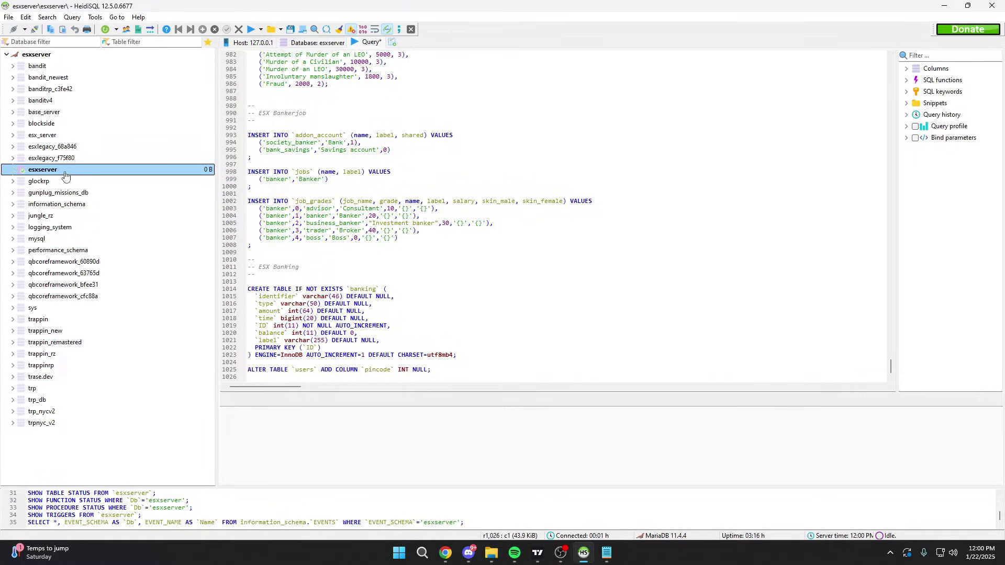
Execute the pasted legacy.sql script, then inspect the new users, jobs, fine_types and datastore tables in esxserver
left_click_drag(890, 366, 891, 63)
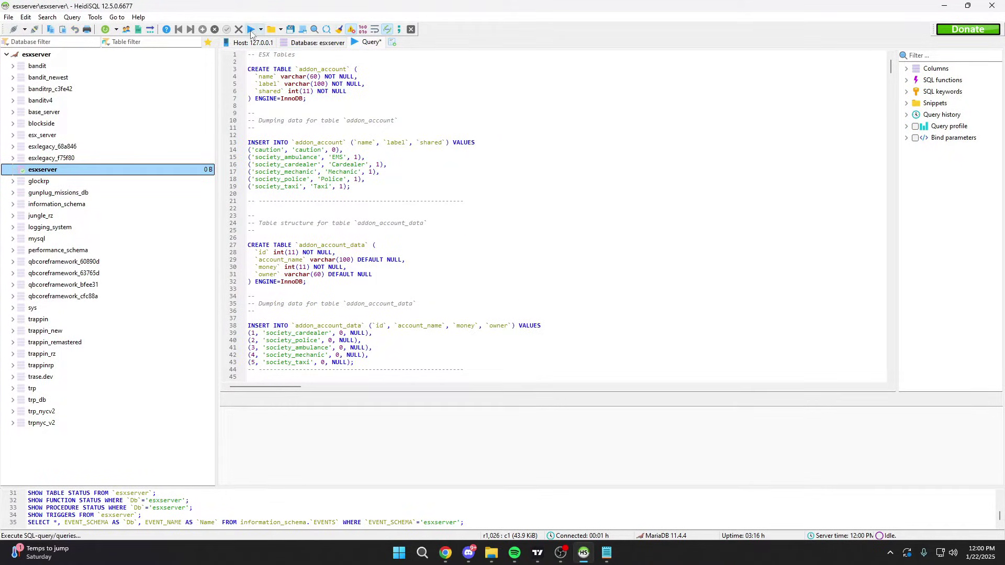
left_click(251, 30)
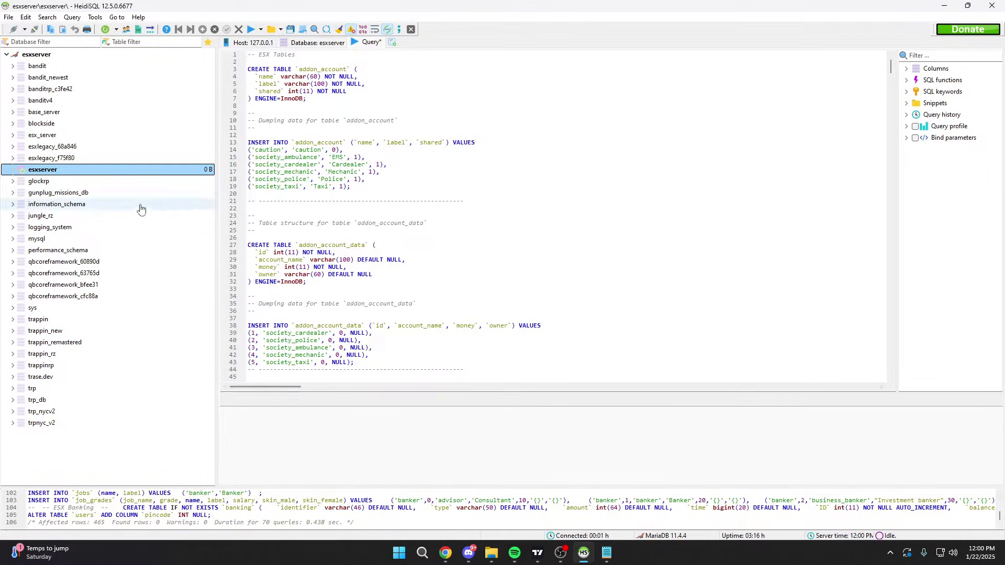
double_click(25, 171)
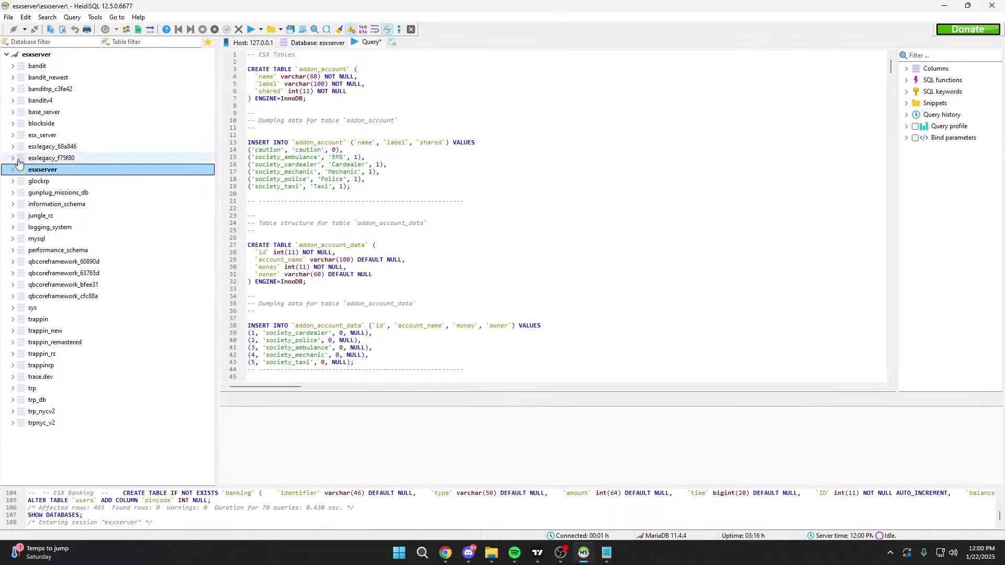
scroll(80, 194, "down", 3)
left_click(63, 284)
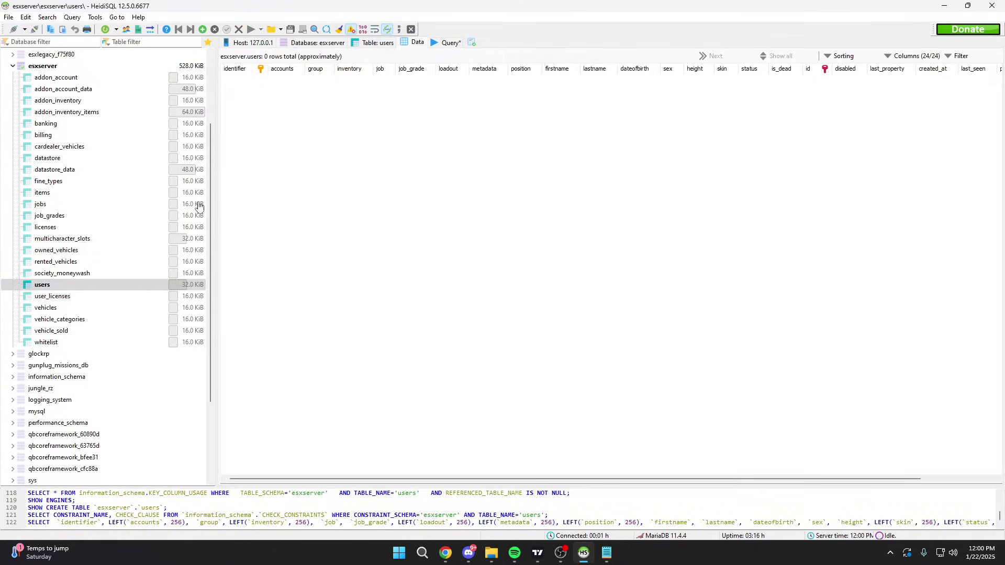
left_click(199, 206)
left_click(55, 181)
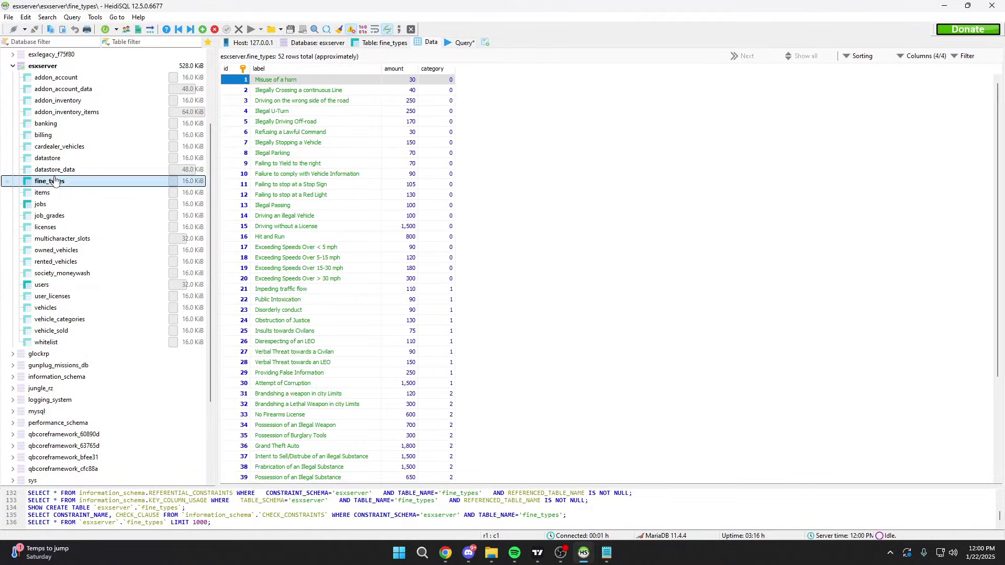
left_click(53, 159)
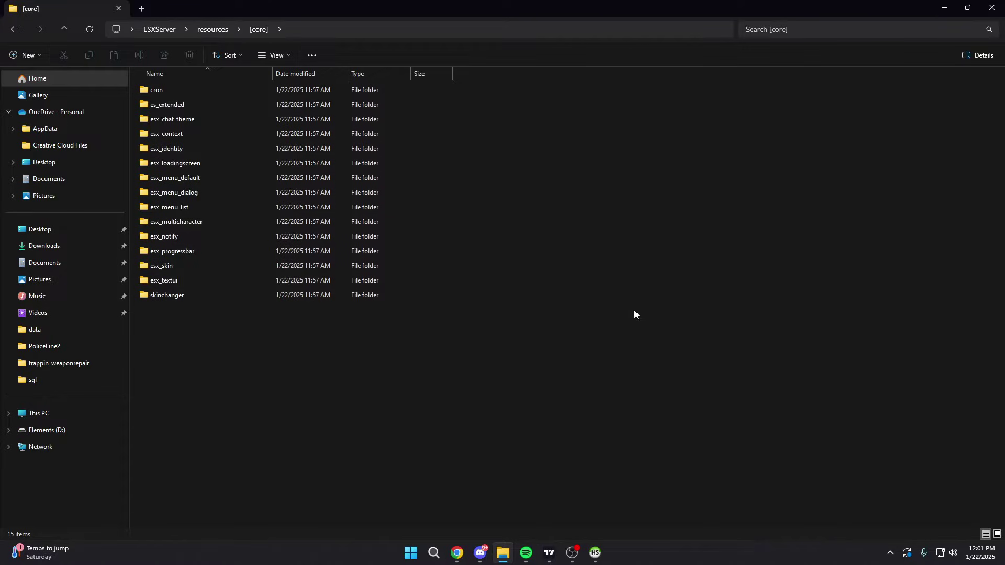
Go back up to the ESXServer folder via the breadcrumb and open its empty artifacts subfolder
left_click(213, 35)
key("Escape")
left_click(161, 30)
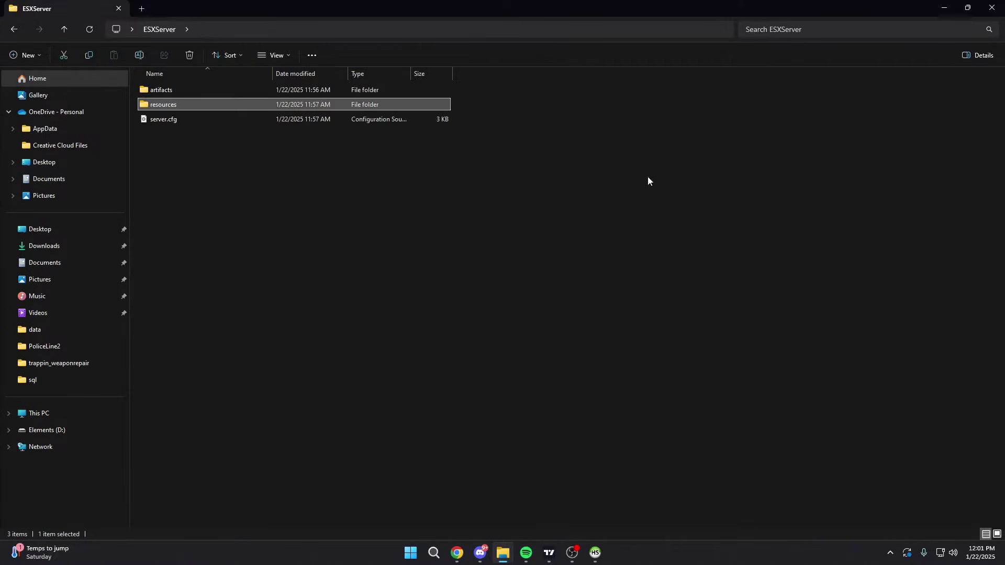
left_click(204, 88)
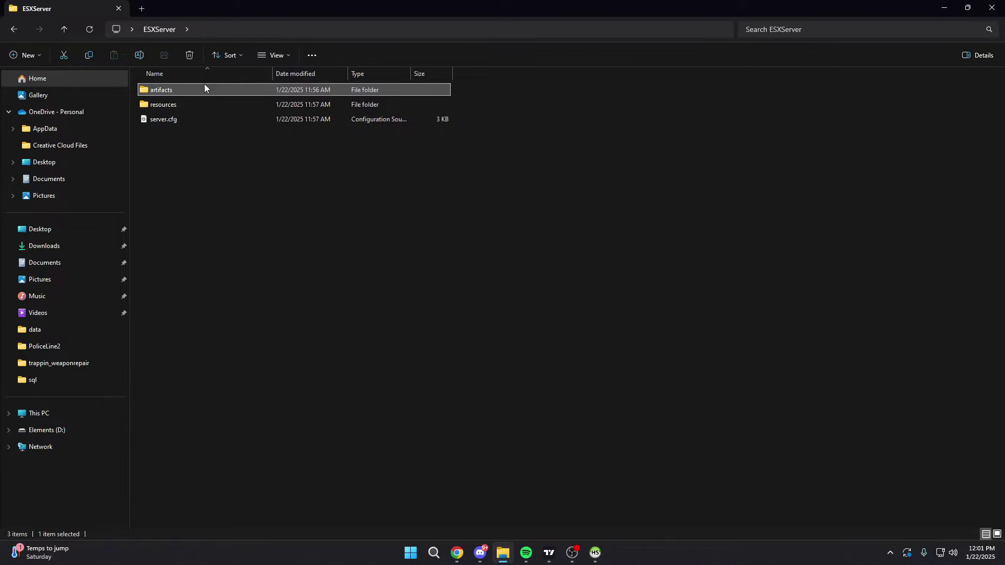
double_click(145, 93)
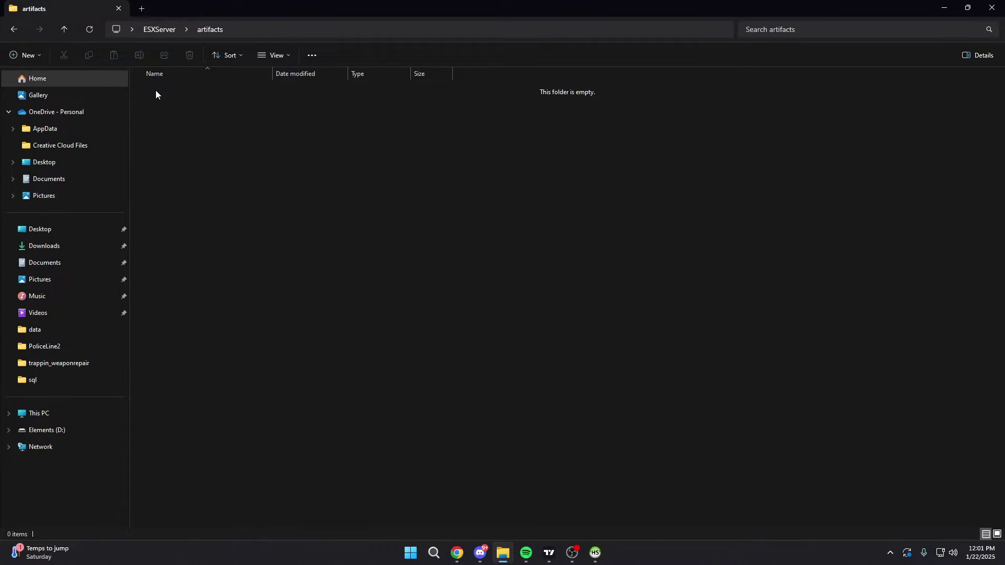